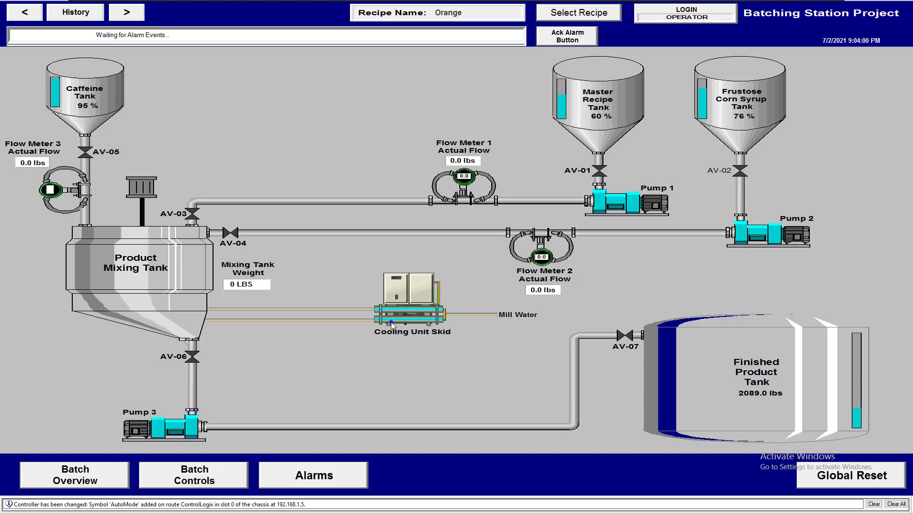
Bring up the Start menu and taskbar over the running SE Client Batching Station screen
key("super")
left_click(174, 504)
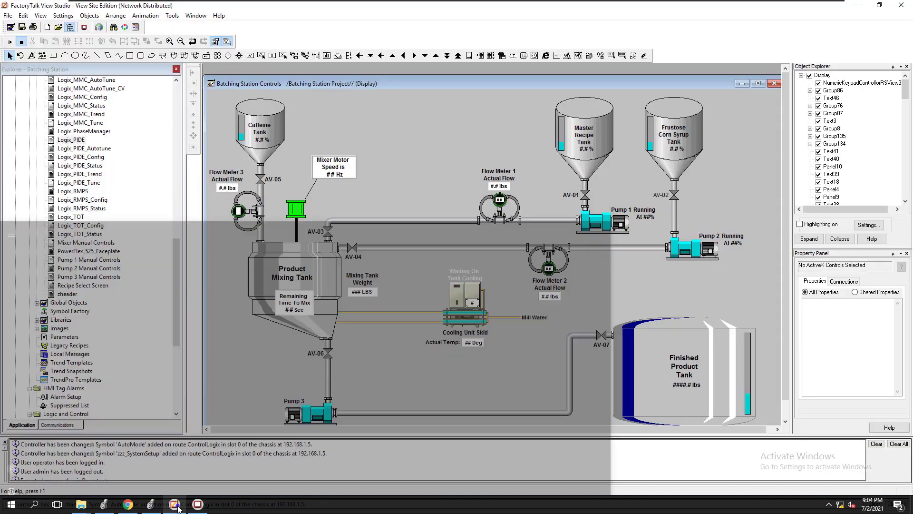
left_click(457, 291)
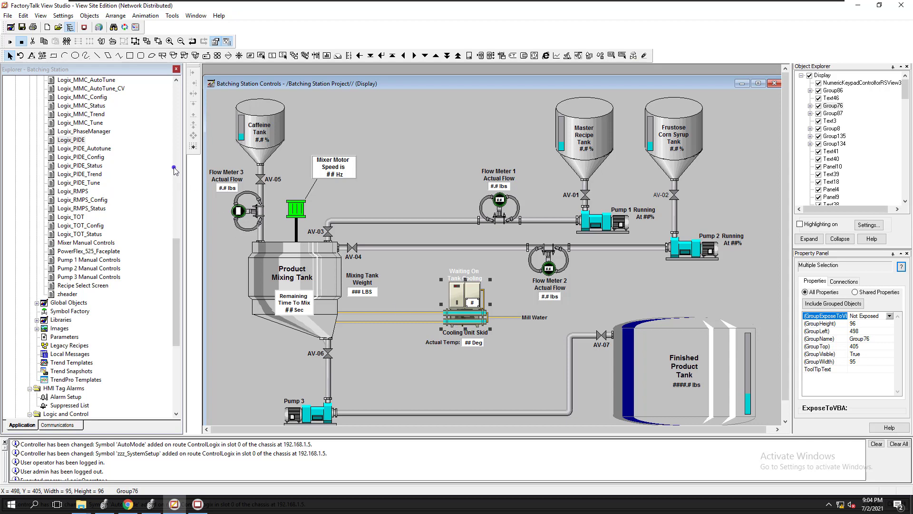
left_click(75, 140)
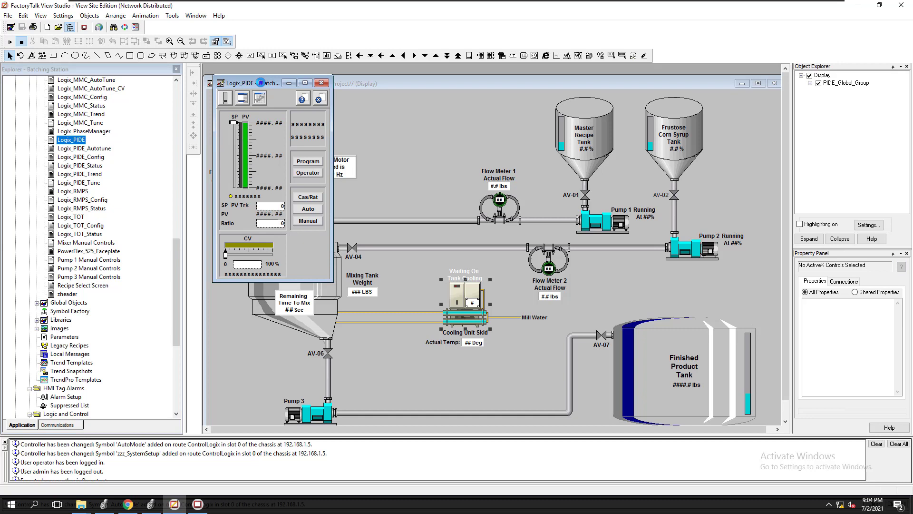
left_click_drag(261, 83, 346, 121)
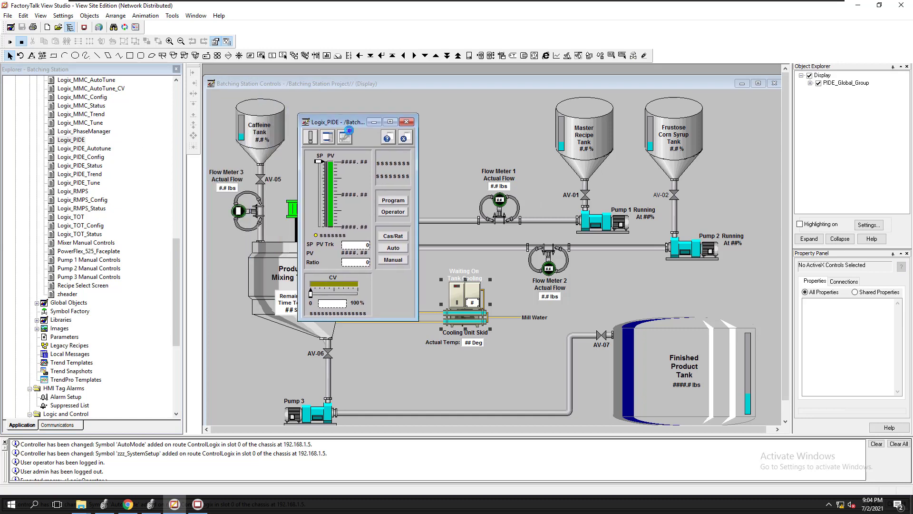
left_click(405, 121)
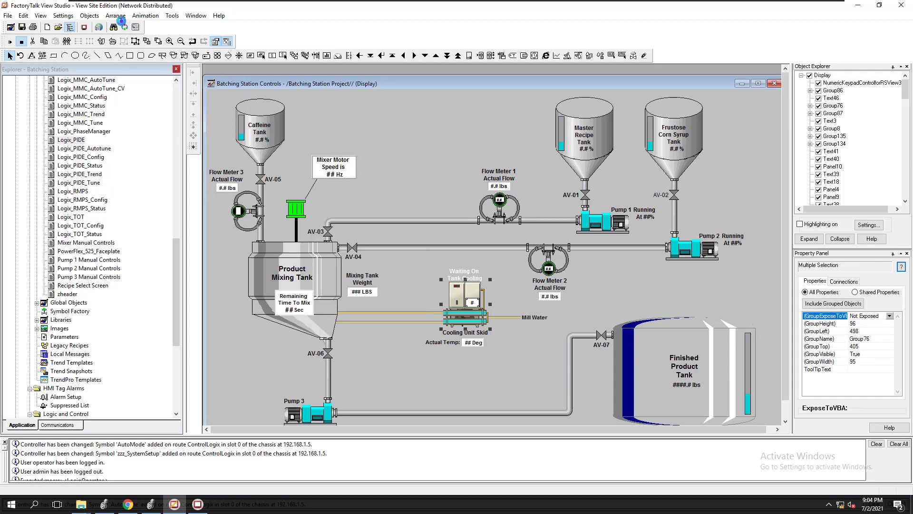
Draw a new push button over the Cooling Unit Skid
left_click(89, 15)
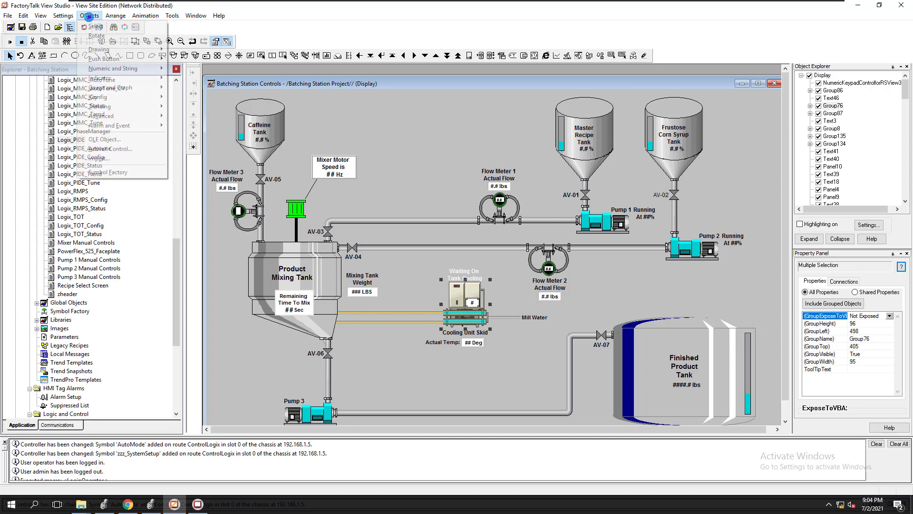
mouse_move(108, 50)
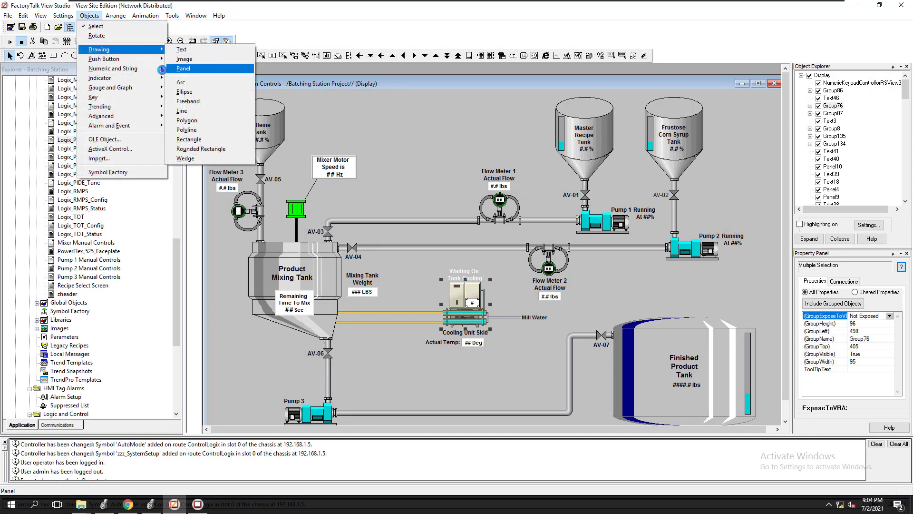
mouse_move(152, 62)
left_click(191, 69)
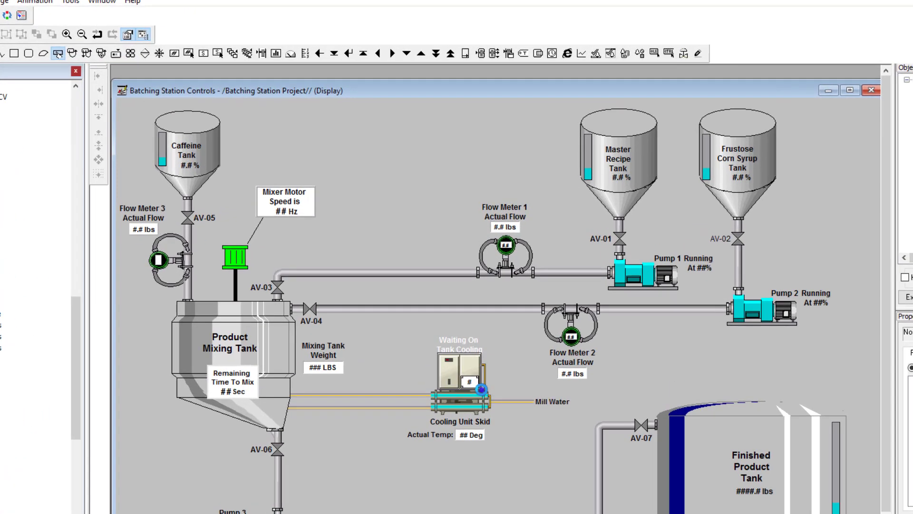
left_click(460, 296)
Set the button's Up Appearance back style to Transparent and confirm
left_click(392, 166)
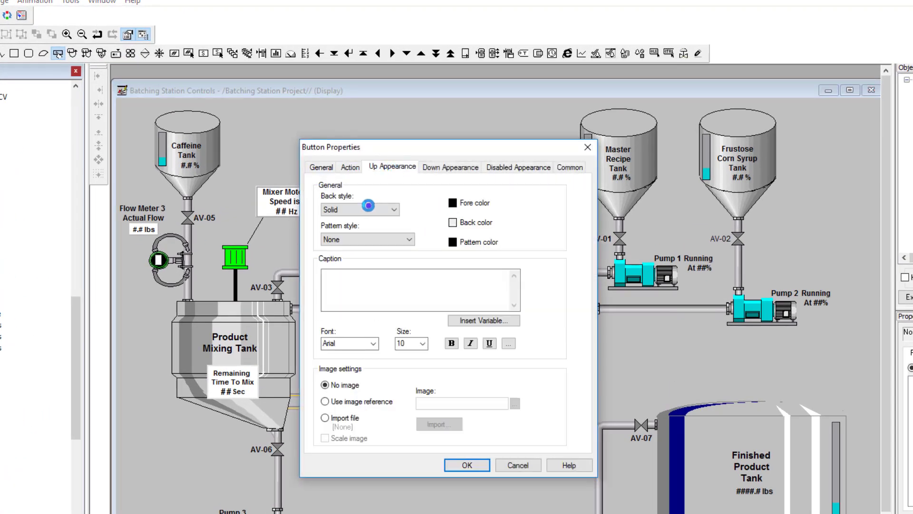
left_click(368, 209)
left_click(372, 229)
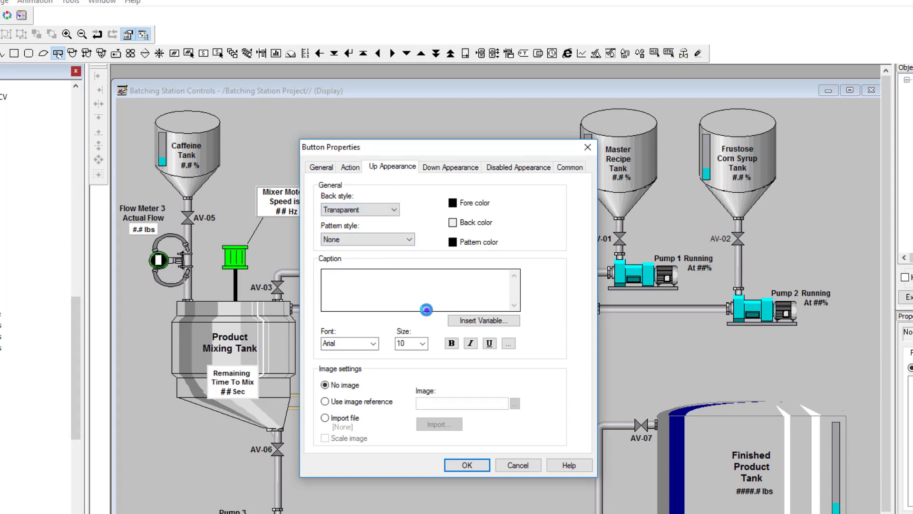
left_click(467, 459)
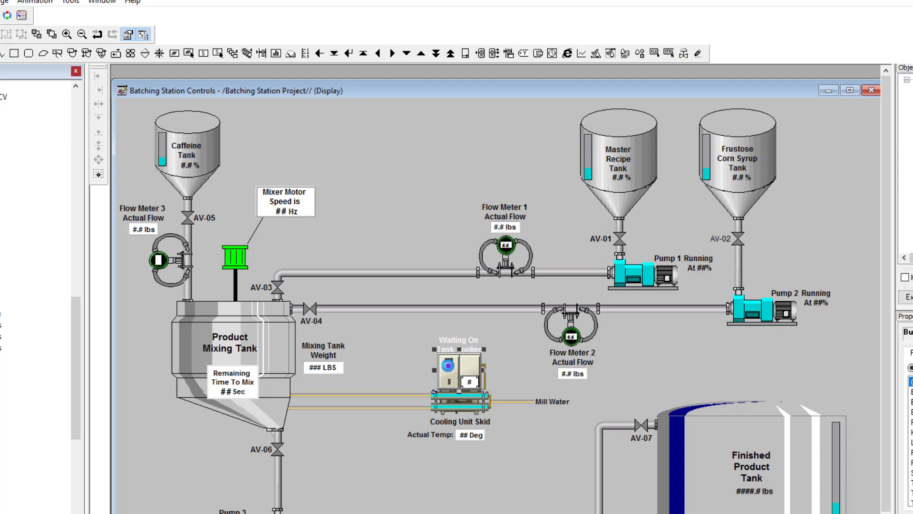
In the button's Action settings, choose the Navigation > Display command in the Command Wizard
right_click(448, 365)
left_click(471, 13)
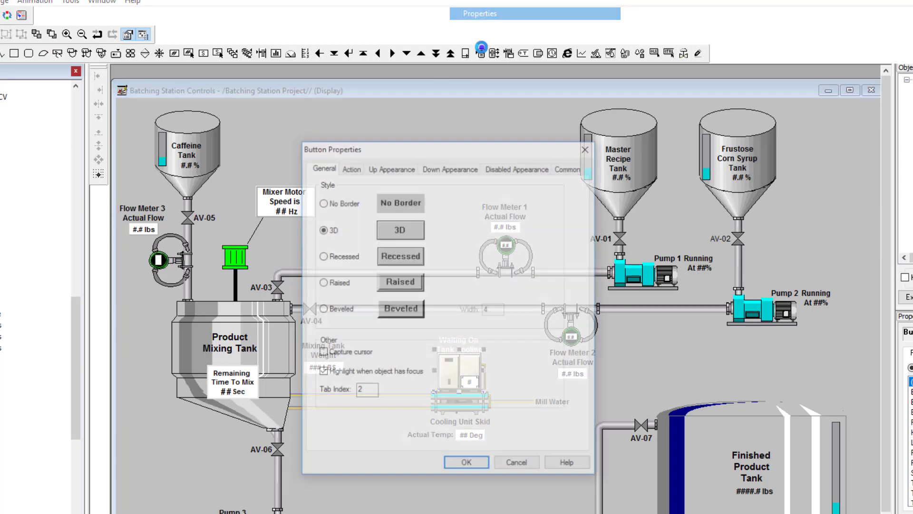
left_click(350, 167)
left_click(516, 233)
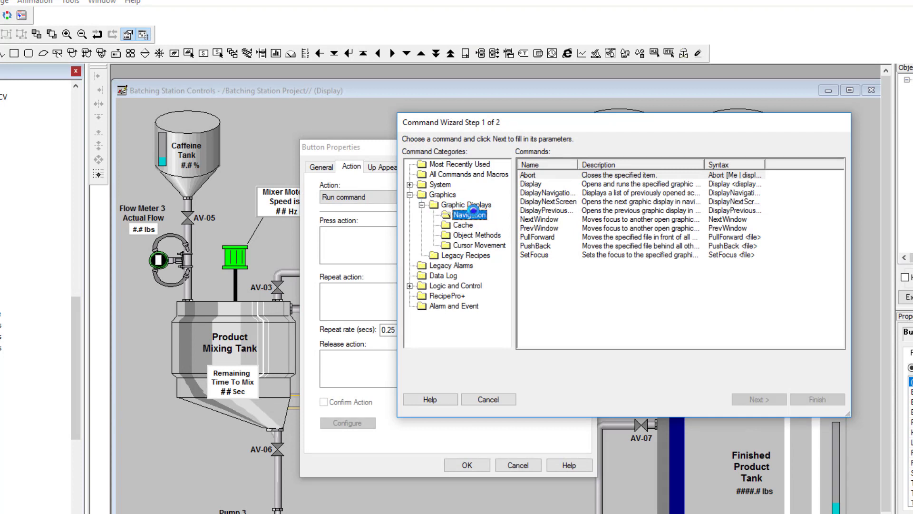
left_click(436, 194)
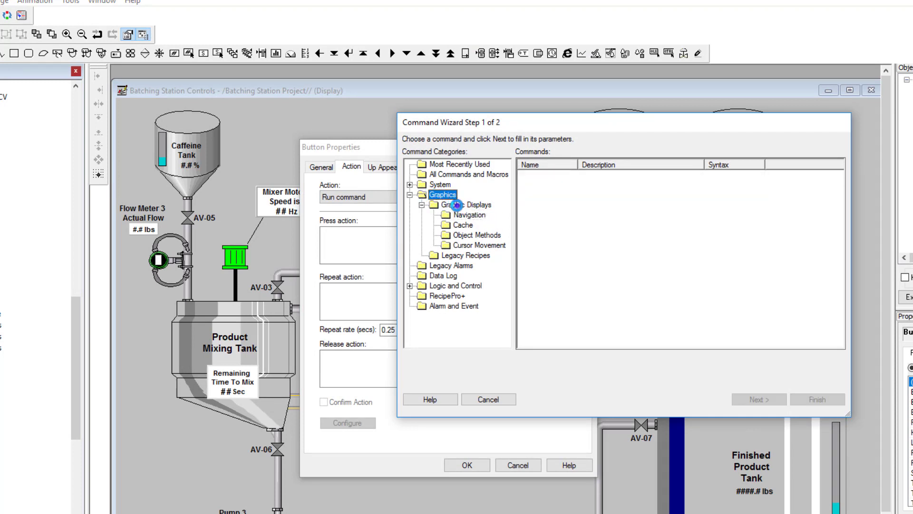
left_click(457, 204)
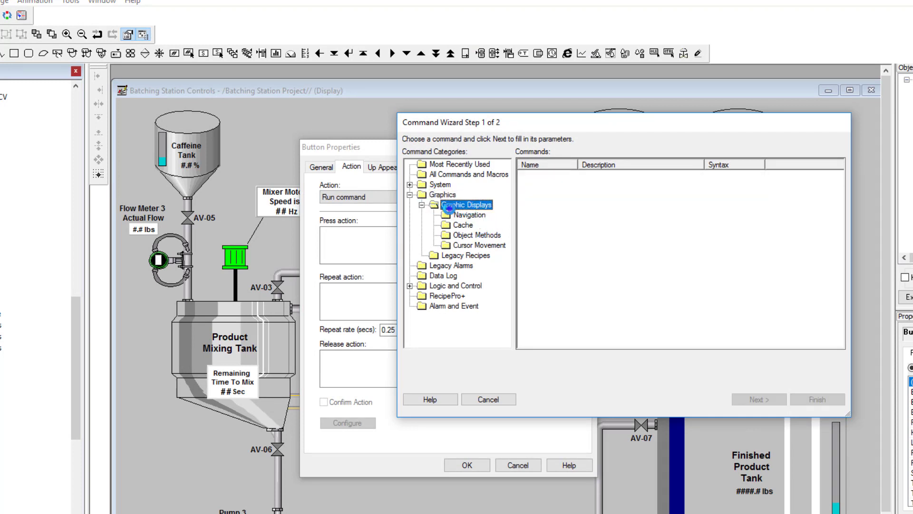
left_click(464, 215)
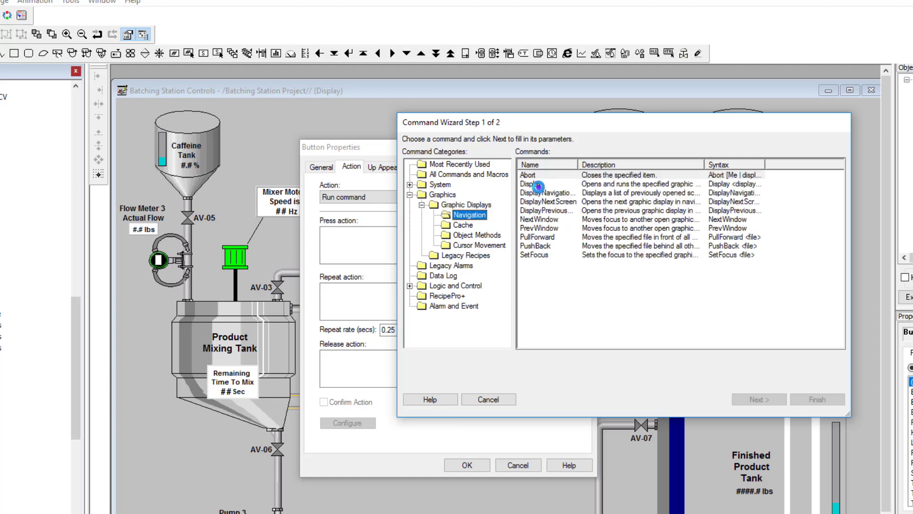
left_click(538, 185)
Set the Display command's file to Logix_PIDE with the /T parameter tags option enabled
left_click(741, 398)
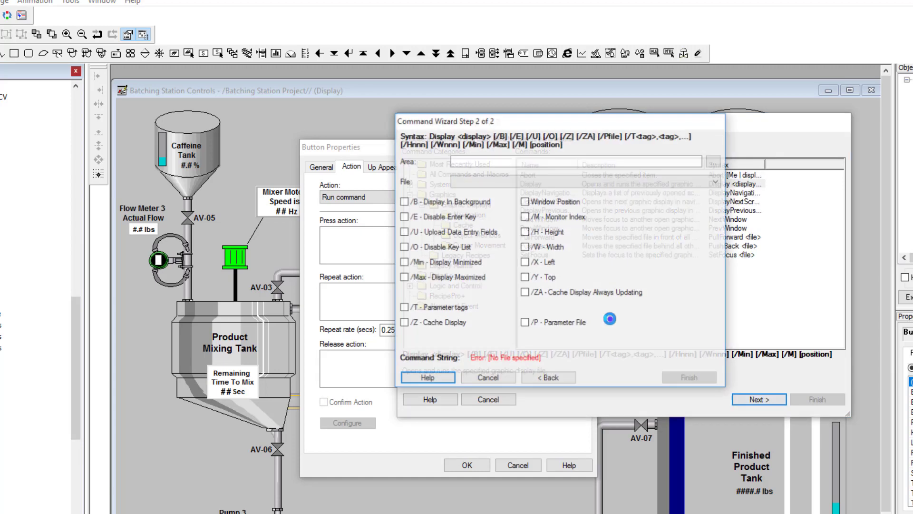
left_click(692, 180)
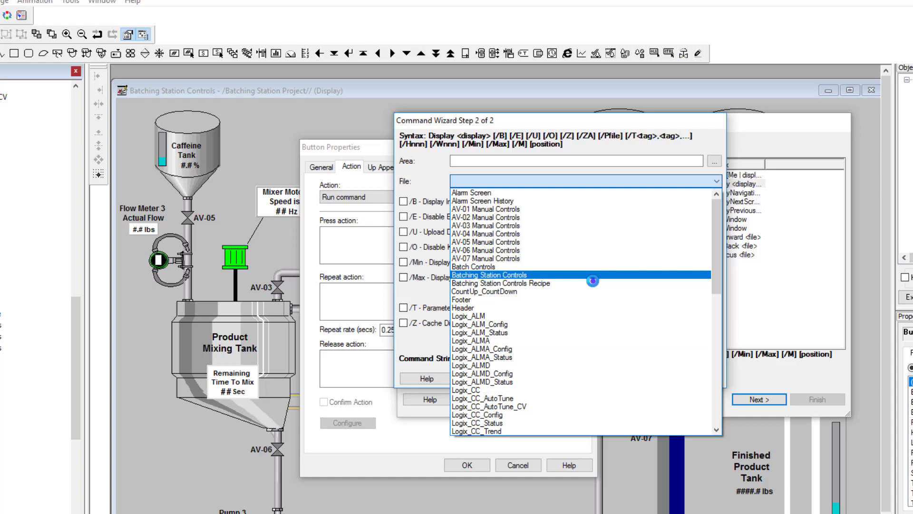
scroll(588, 304, "down", 10)
scroll(547, 340, "down", 1)
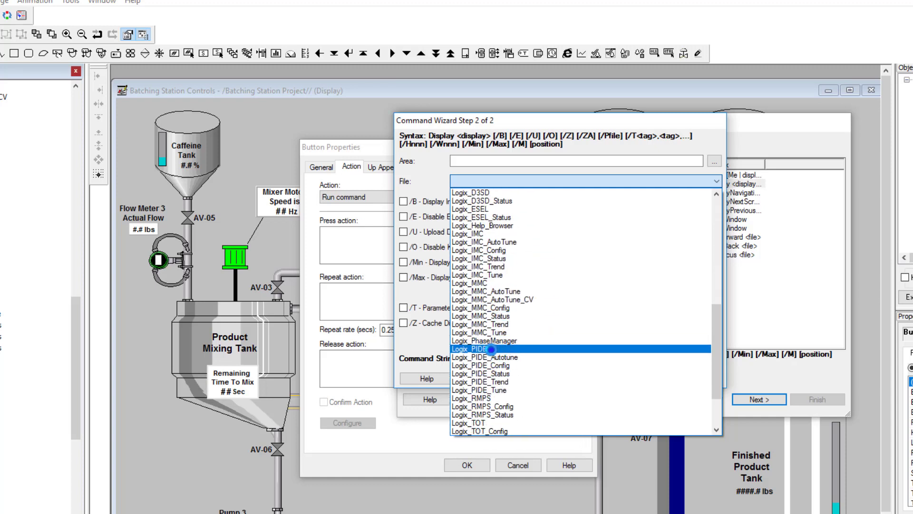
left_click(491, 350)
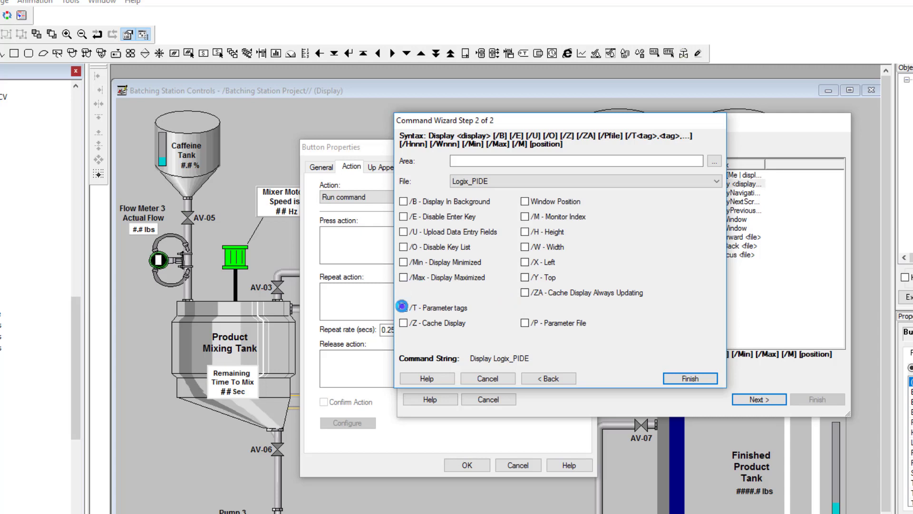
left_click(403, 307)
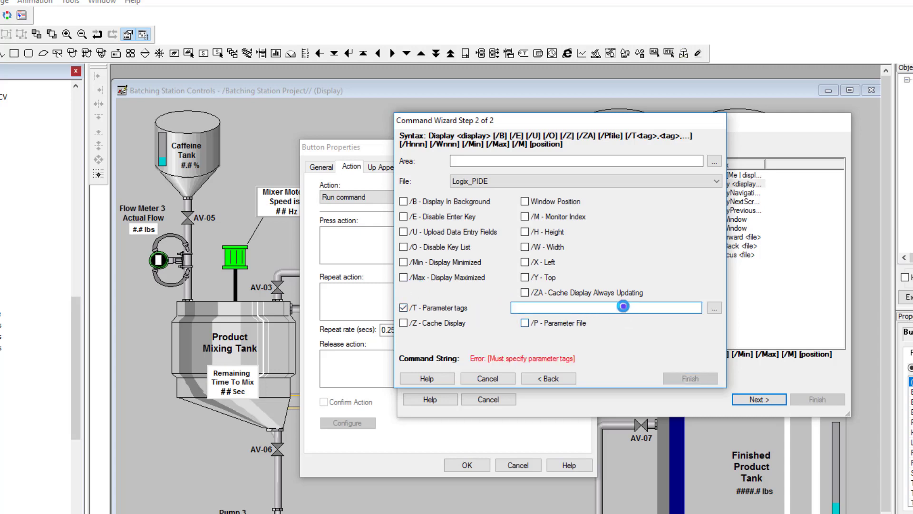
Open the Tag Browser for the /T parameter and refresh all controller tag folders
left_click(714, 307)
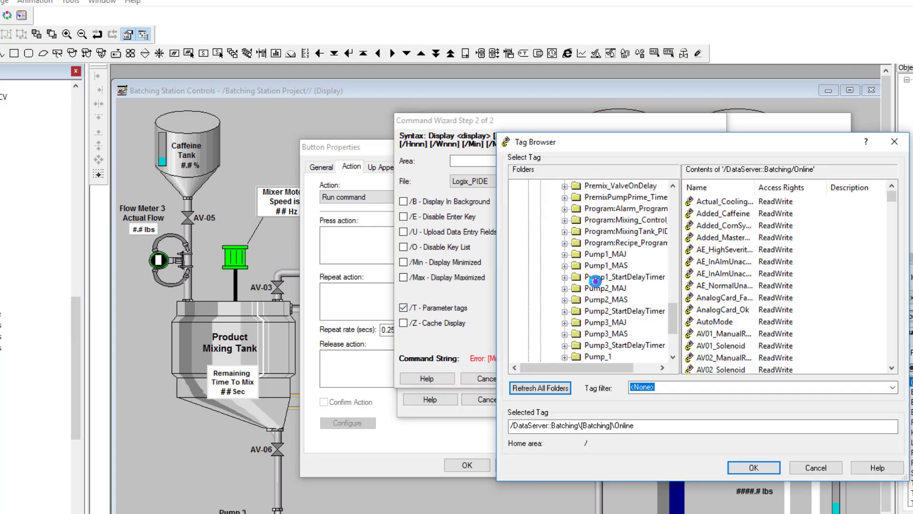
left_click_drag(670, 318, 671, 205)
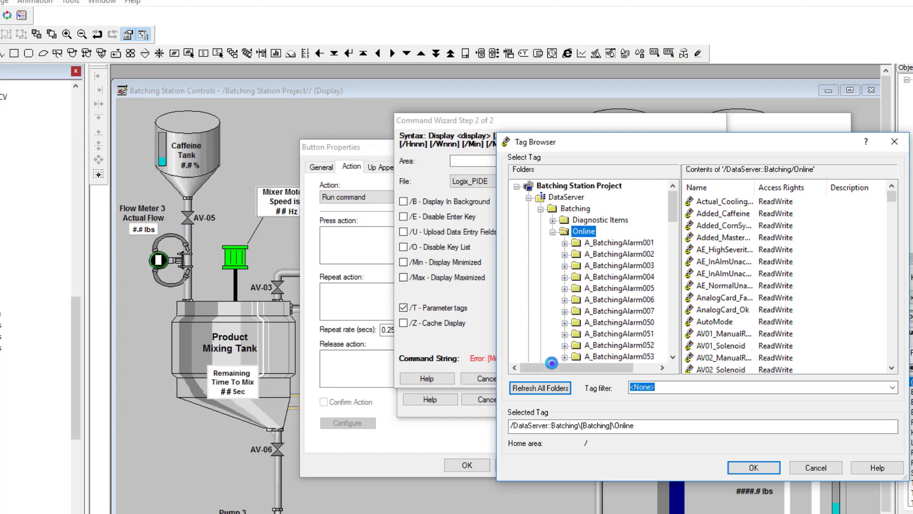
left_click(551, 386)
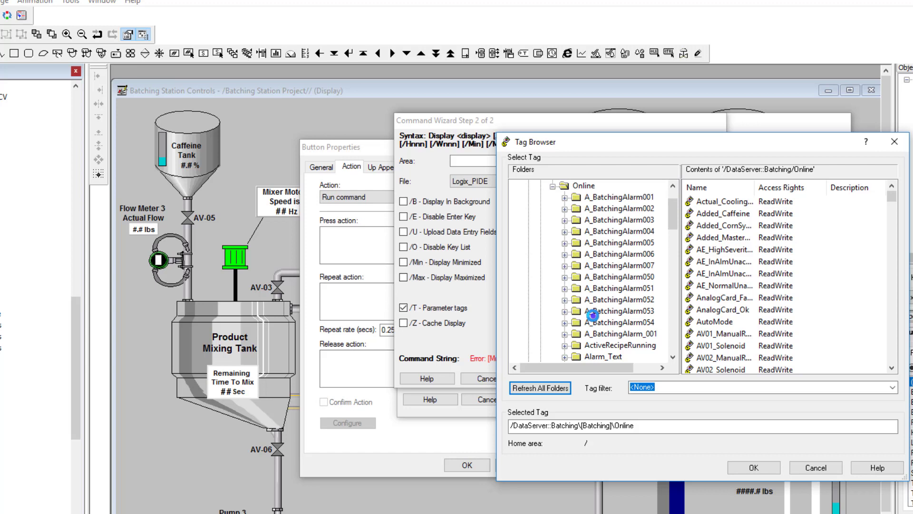
left_click_drag(674, 222, 660, 287)
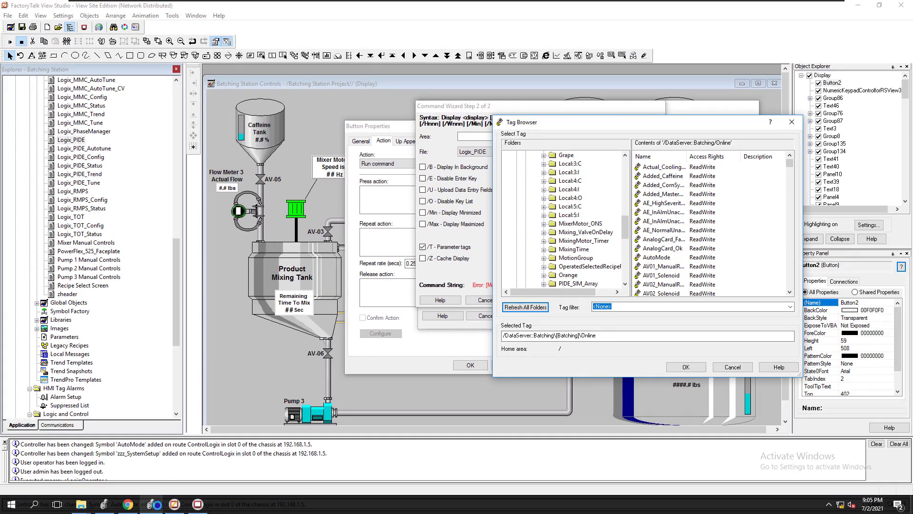
In Logix Designer, check the PIDE tag's properties show TankCooling, then return to View Studio
left_click(151, 507)
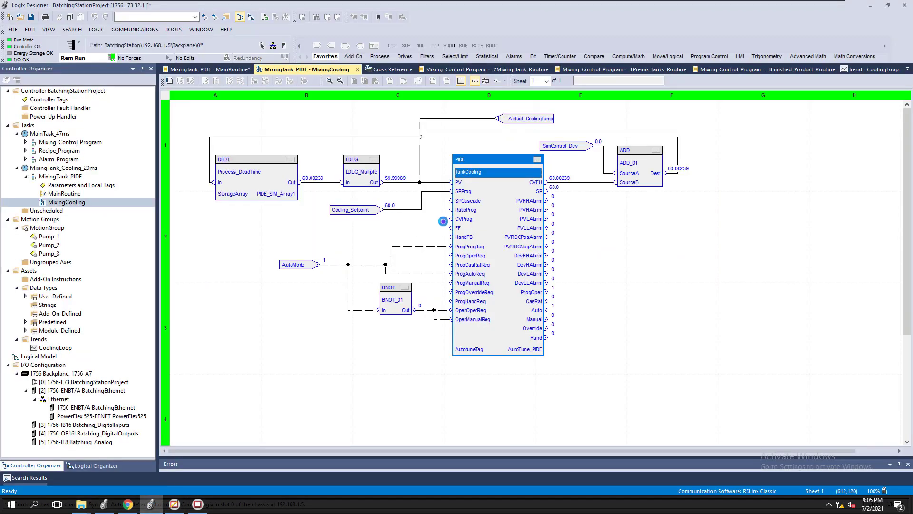
right_click(473, 172)
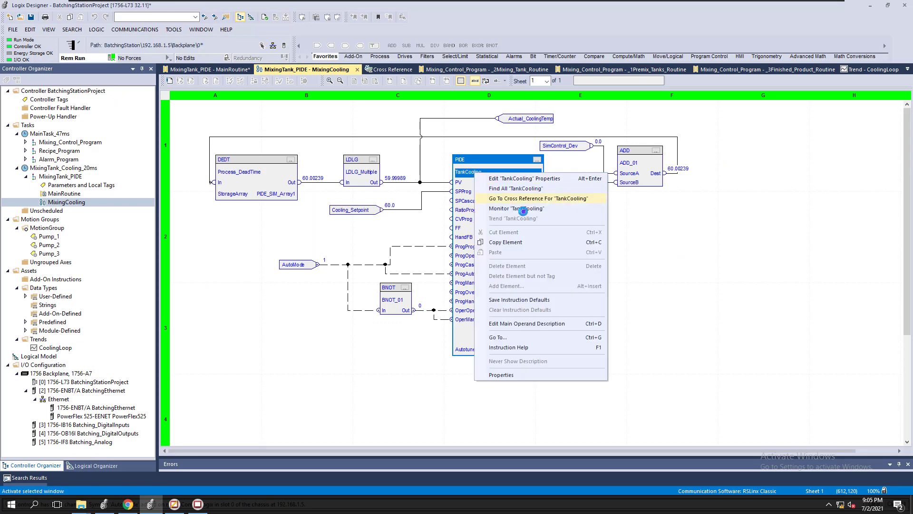
left_click(515, 178)
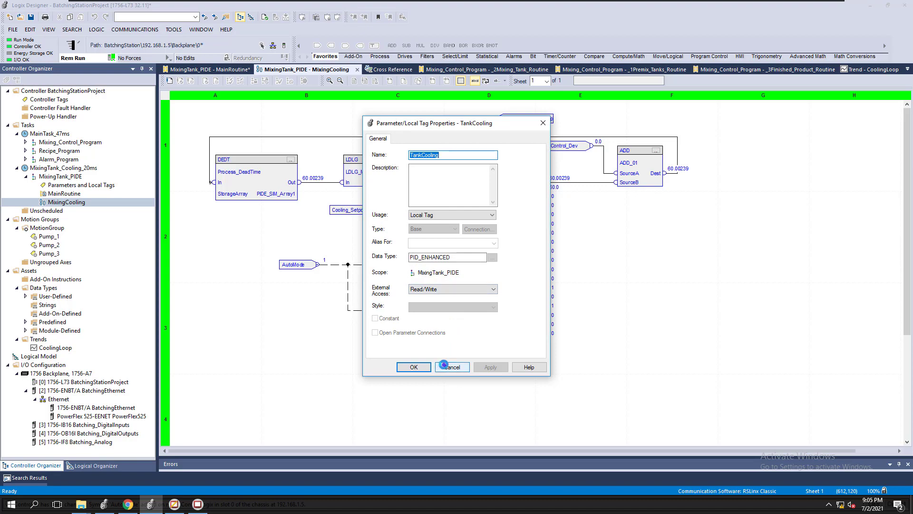
left_click(444, 366)
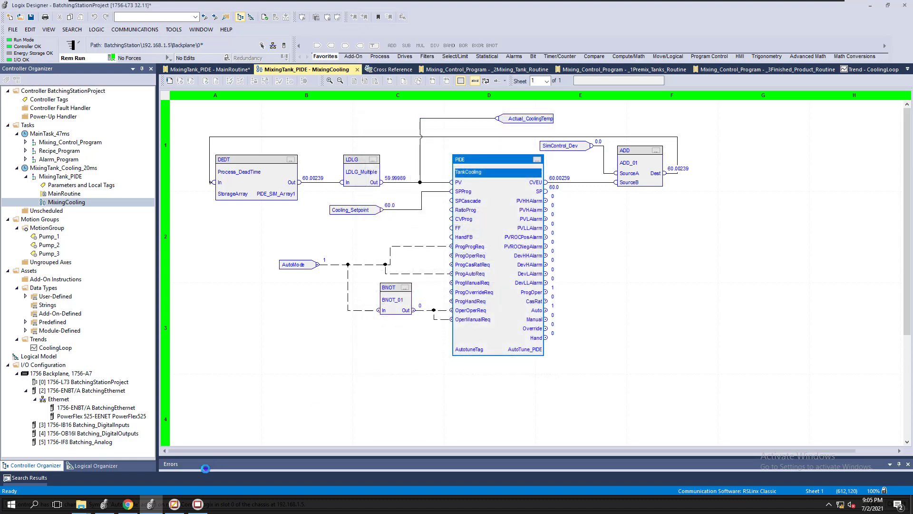
left_click(174, 505)
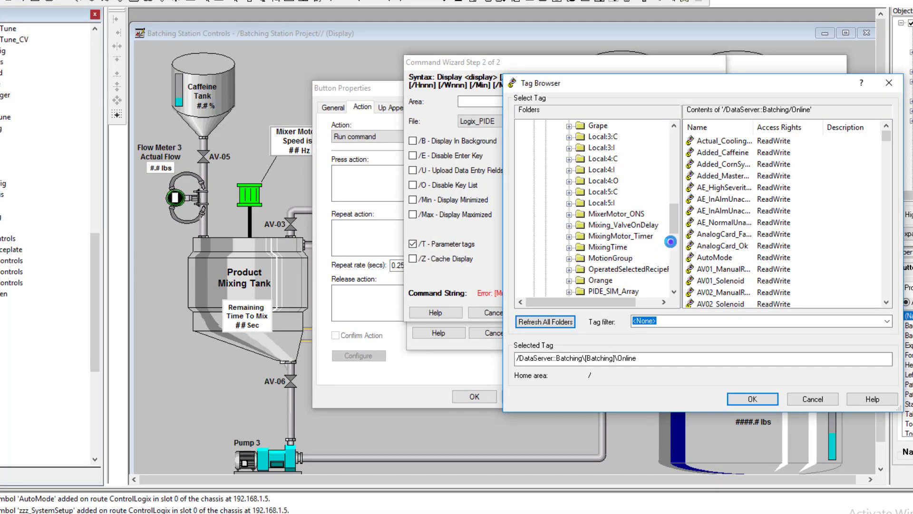
Pick Program:MixingTank_PIDE TankCooling as the /T parameter tag and finish the Display command
left_click_drag(673, 229, 735, 245)
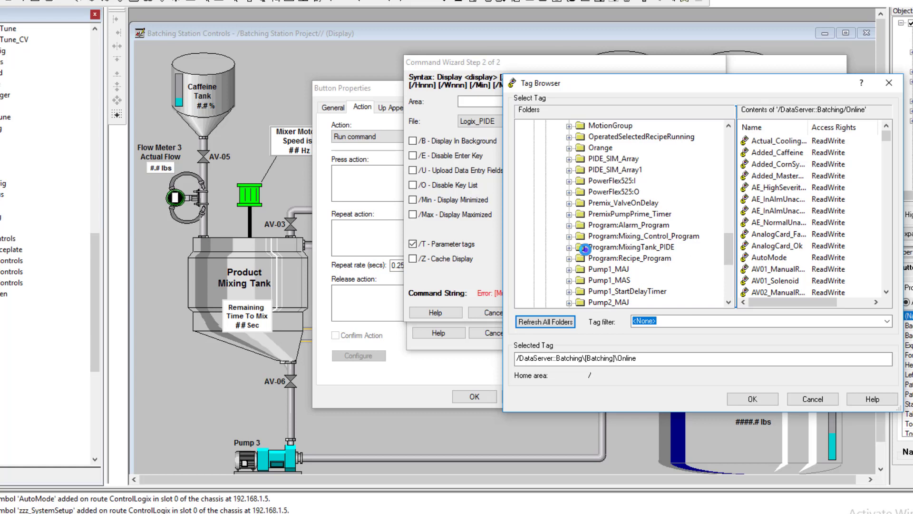
left_click(569, 247)
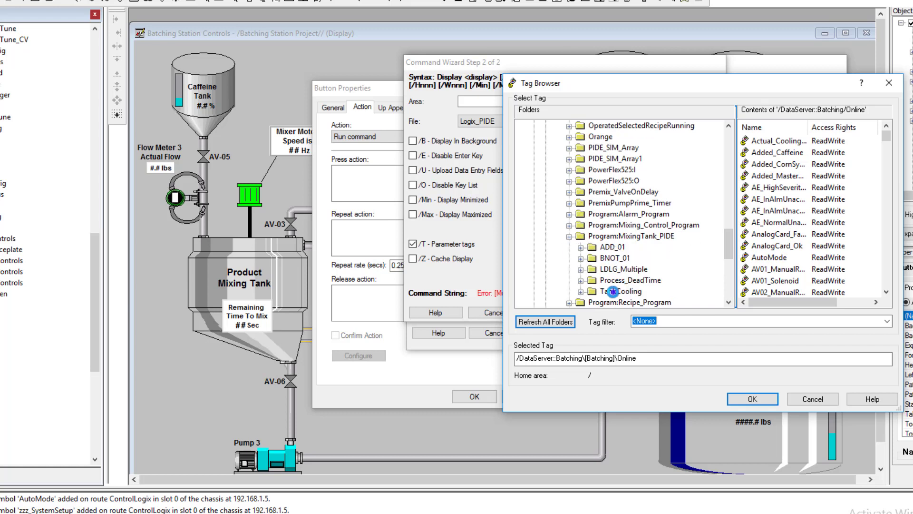
left_click(613, 291)
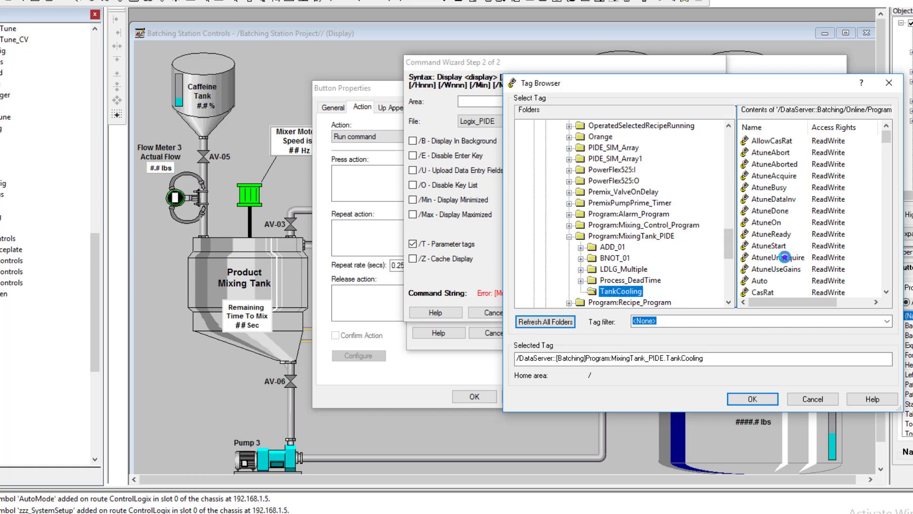
scroll(785, 258, "down", 10)
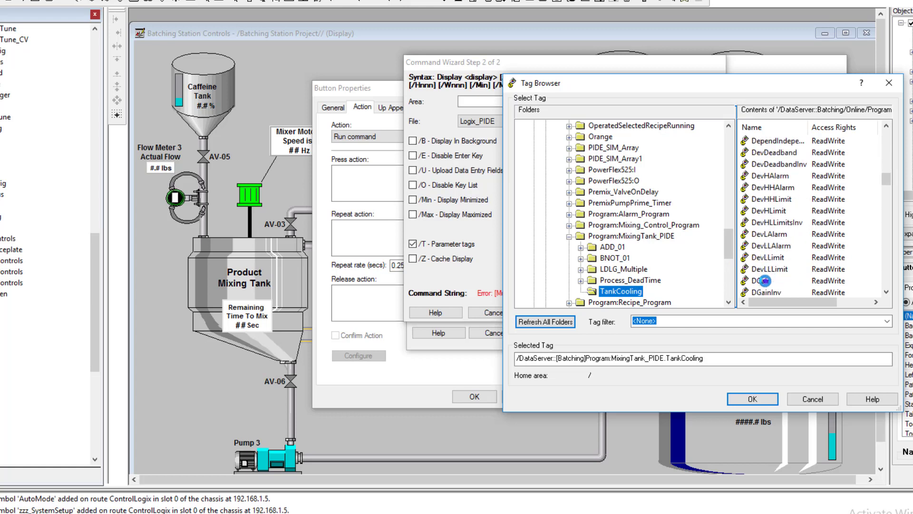
scroll(764, 281, "down", 12)
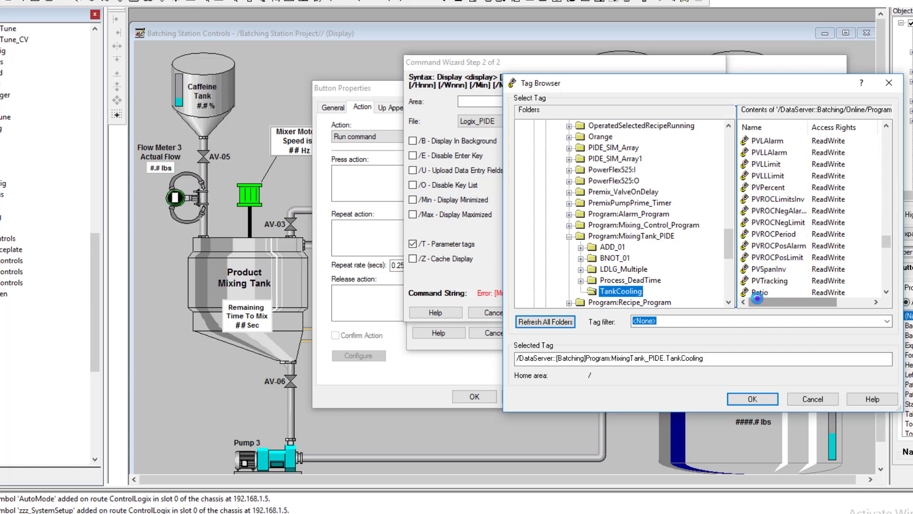
scroll(757, 298, "down", 5)
left_click_drag(703, 358, 481, 363)
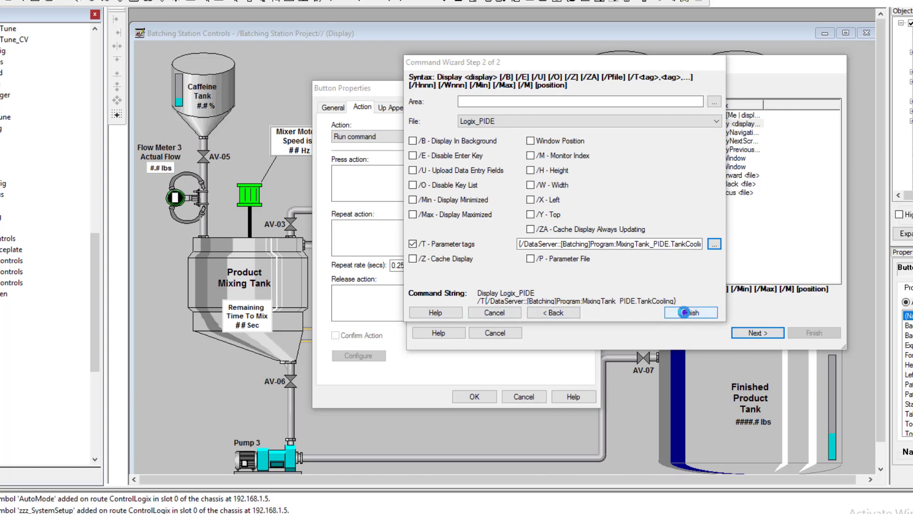
left_click(683, 312)
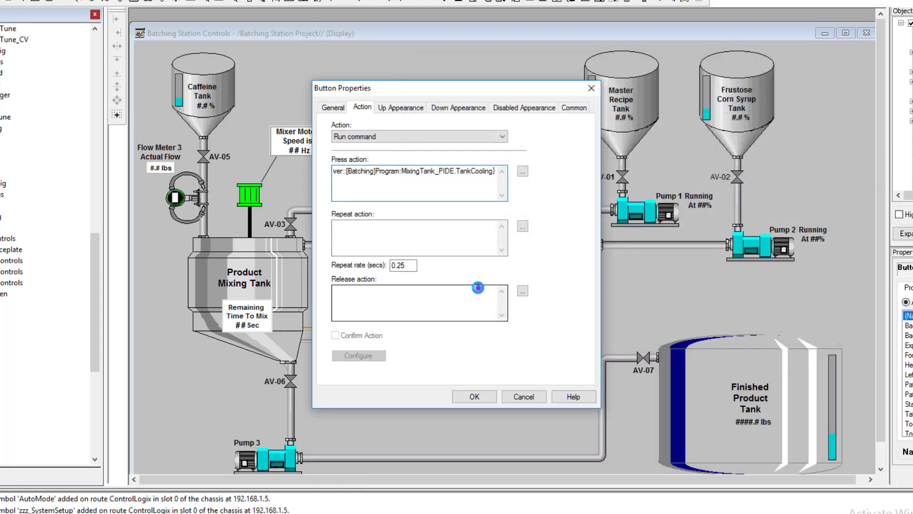
Apply the press action, then give the button a Visibility animation of CurrentUserHasCode( B )
left_click(480, 396)
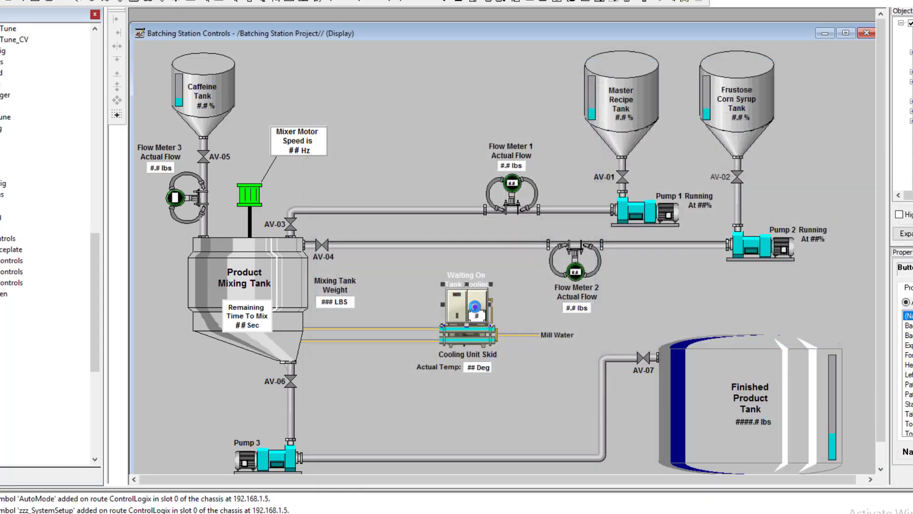
right_click(474, 298)
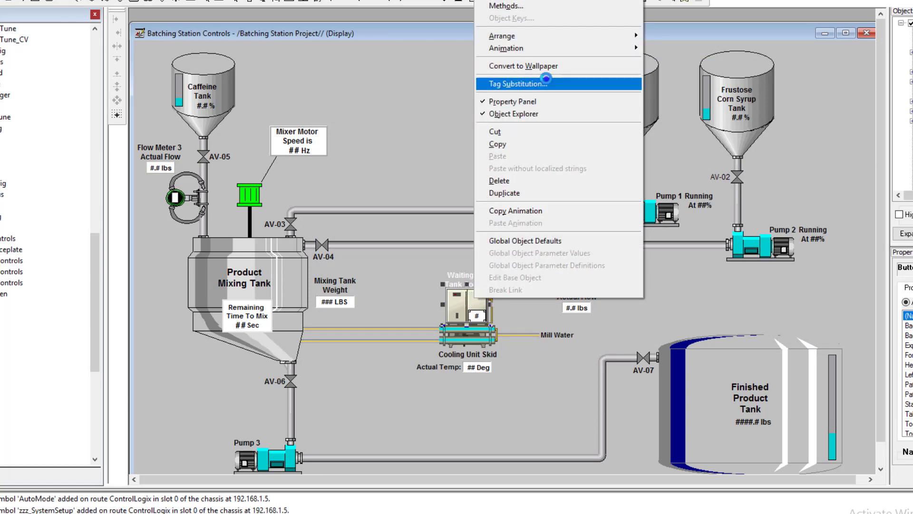
mouse_move(552, 48)
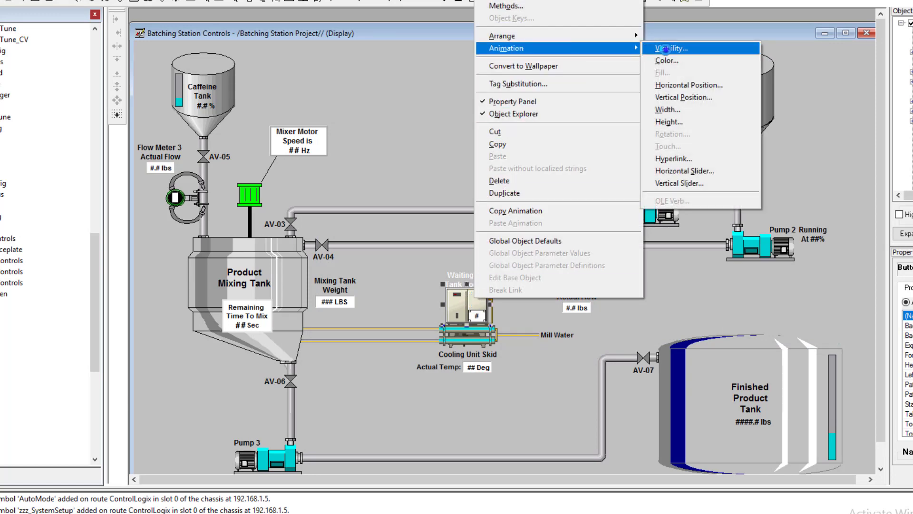
left_click(666, 48)
left_click(704, 257)
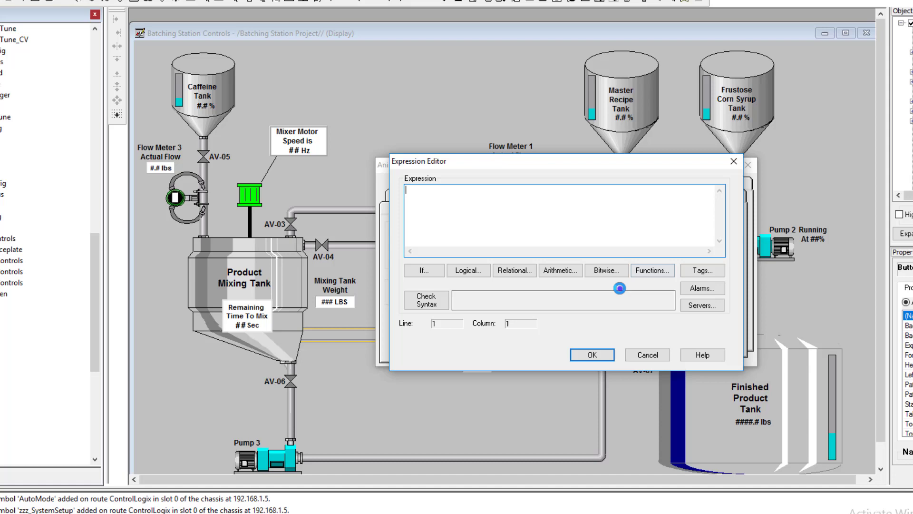
left_click(650, 270)
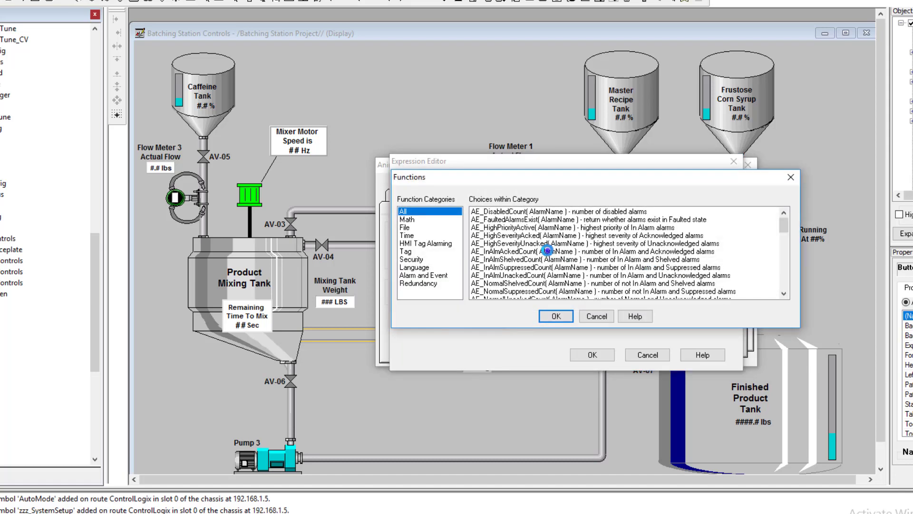
left_click(417, 258)
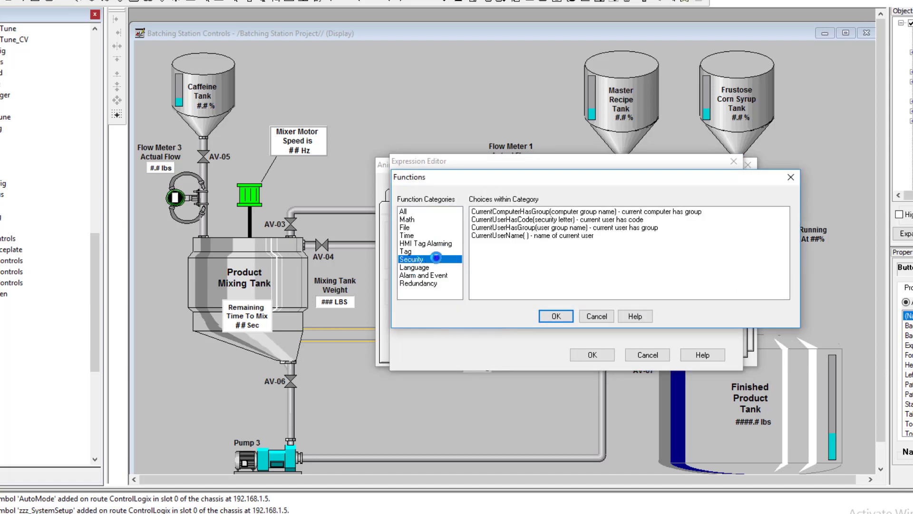
double_click(518, 219)
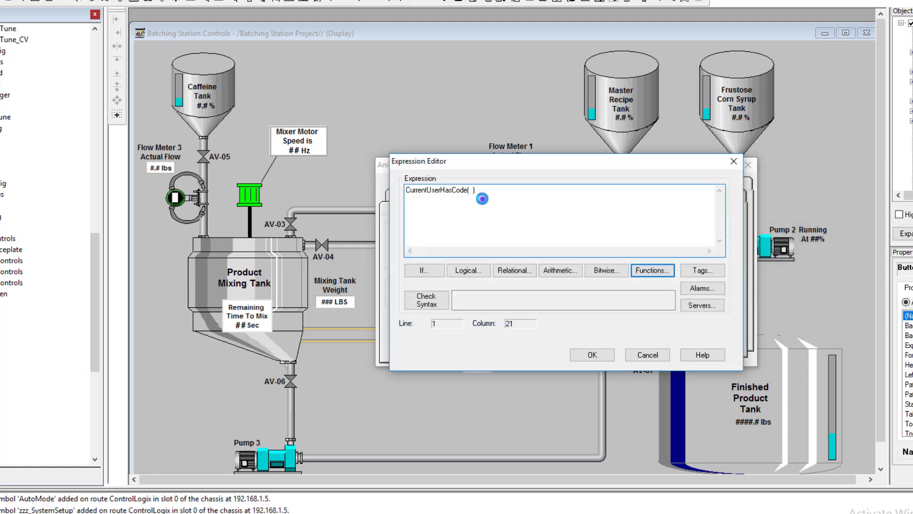
type("B")
left_click(424, 297)
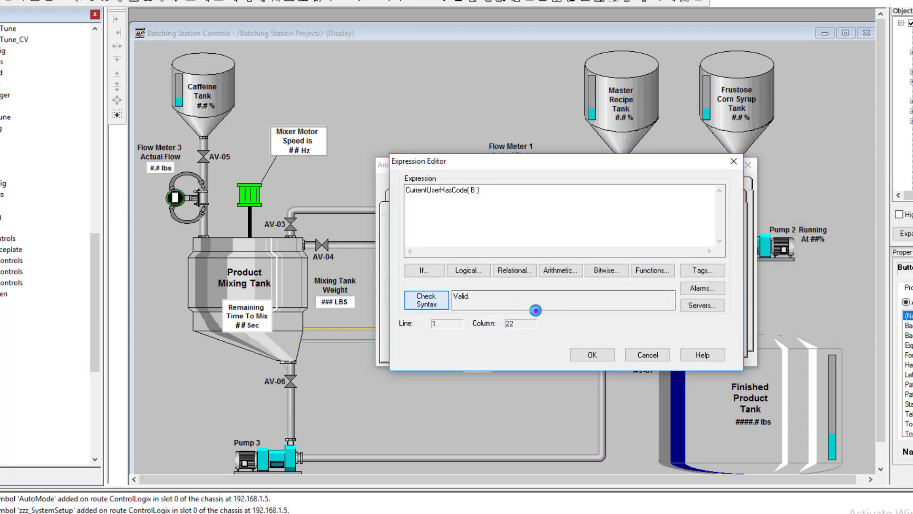
left_click(590, 355)
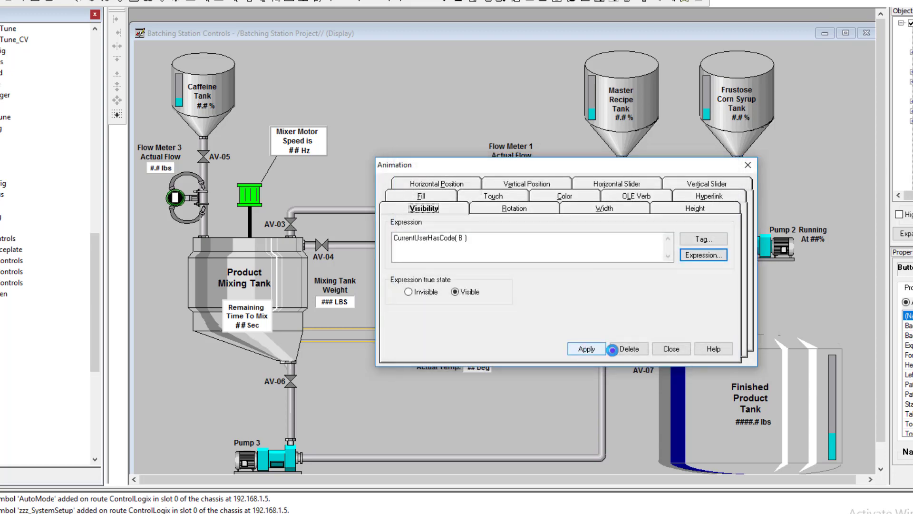
left_click(671, 348)
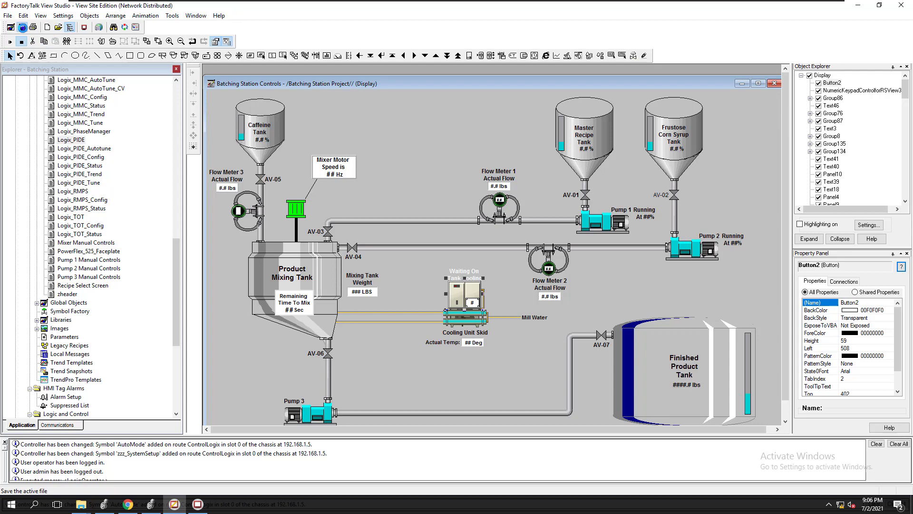
Save Batching Station Controls, test-run it, and return to editing
left_click(22, 28)
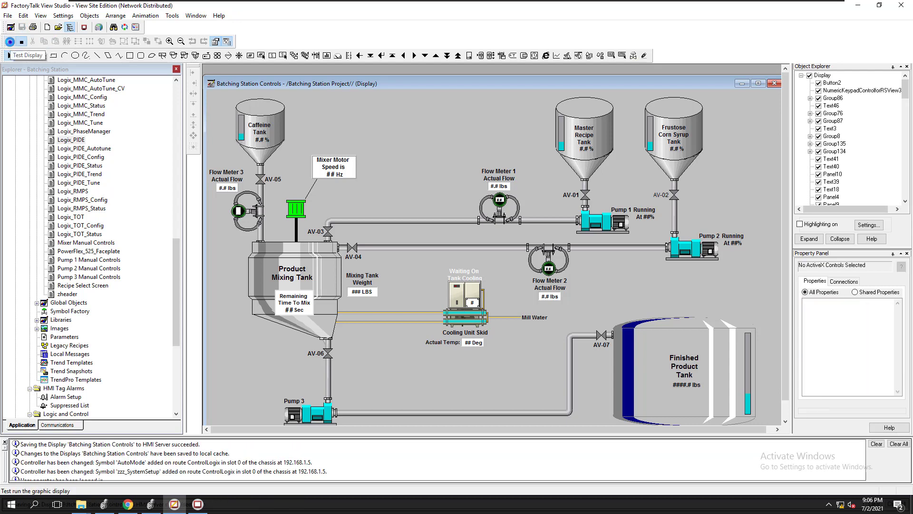
left_click(9, 42)
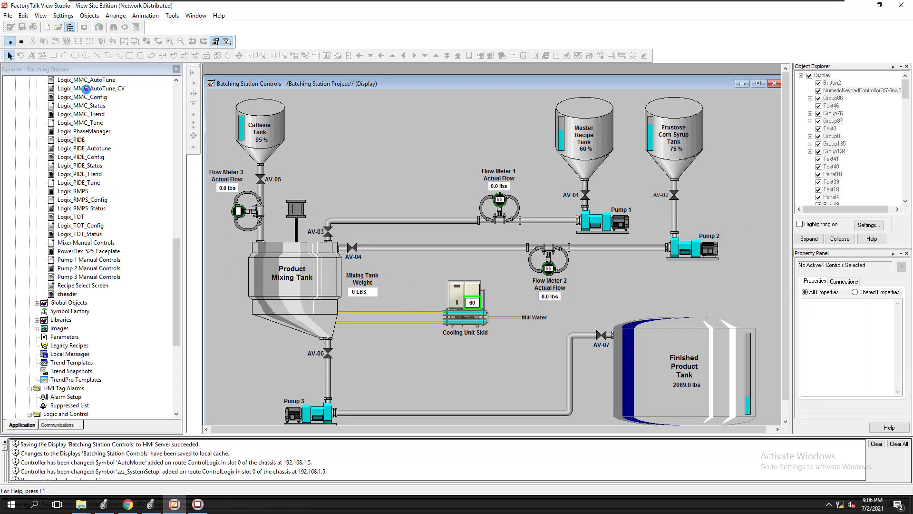
left_click(22, 42)
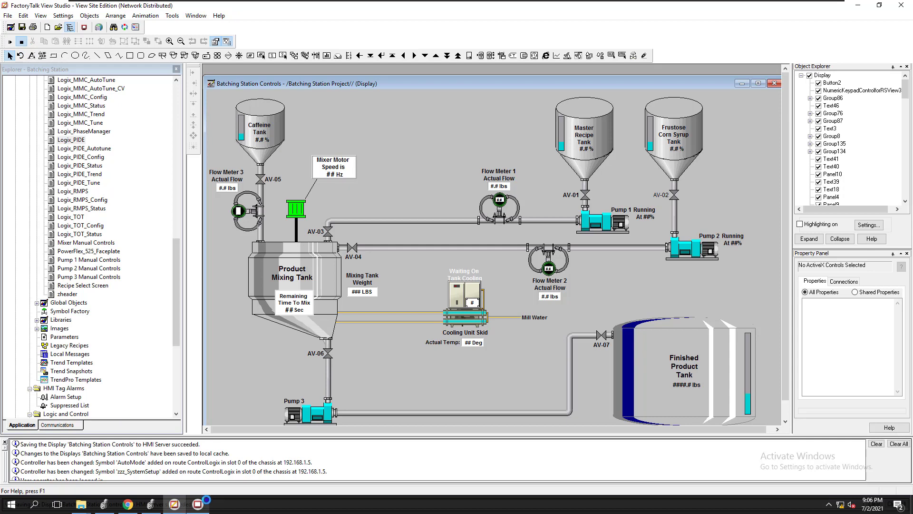
Switch to the SE Client batching overview and log in with the administrator account
left_click(198, 504)
left_click(266, 478)
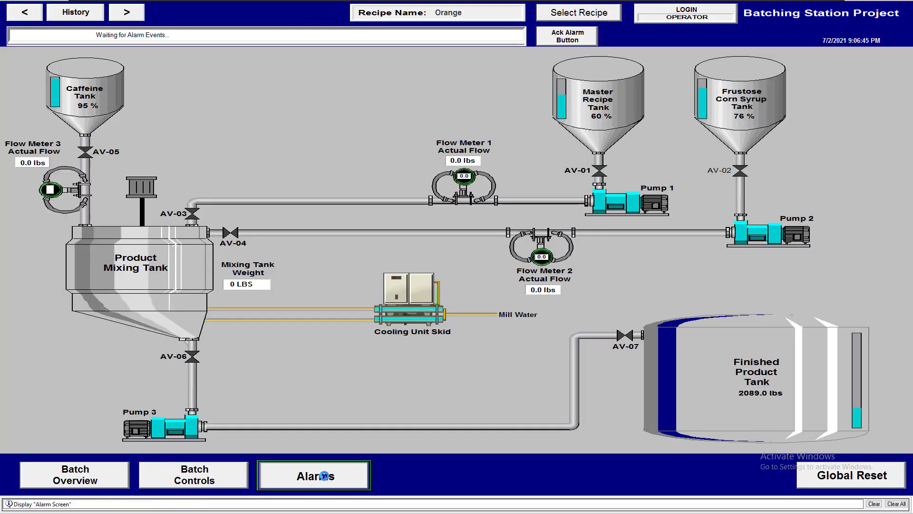
left_click(101, 474)
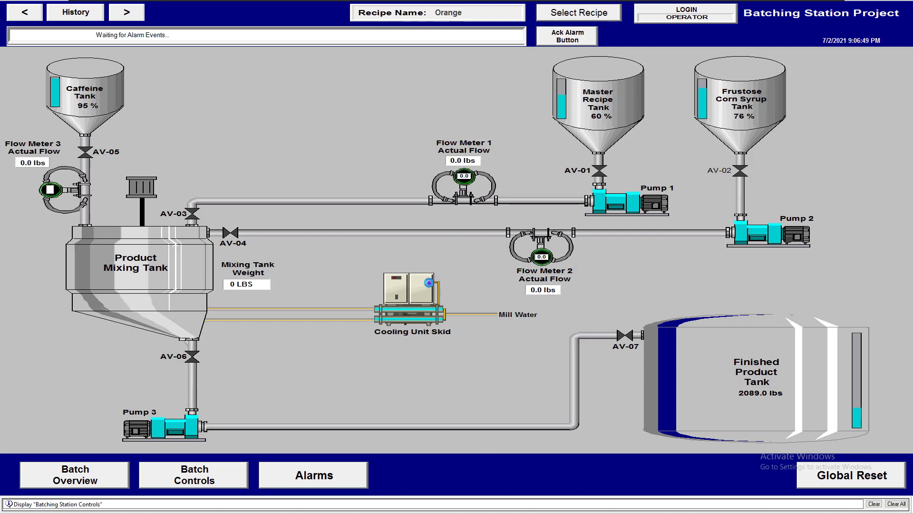
left_click(670, 17)
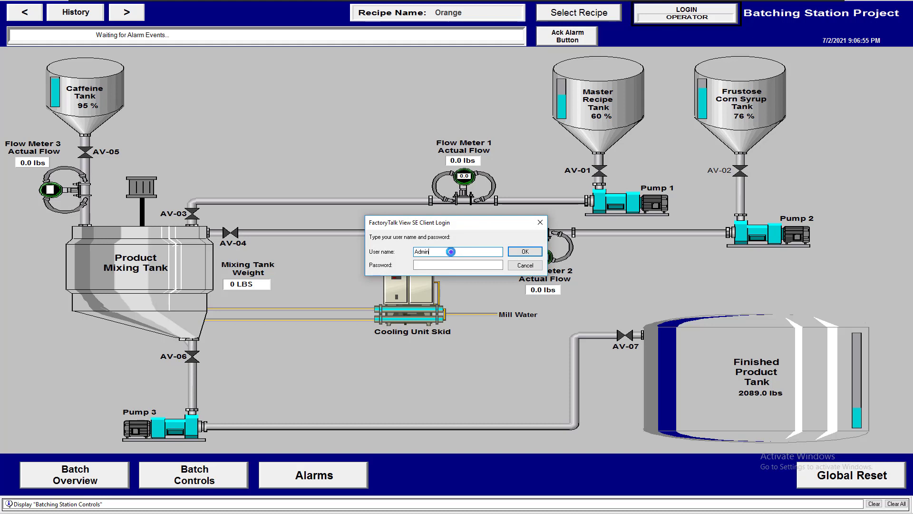
left_click(431, 264)
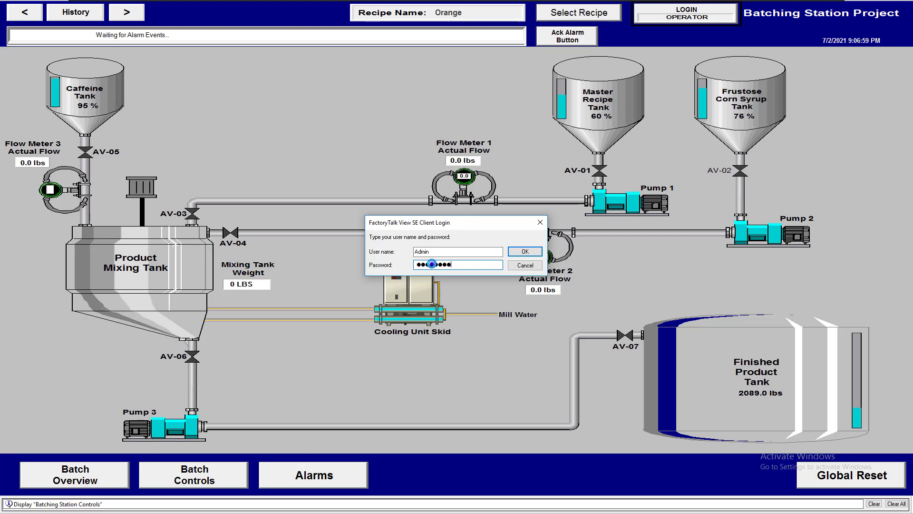
left_click(523, 251)
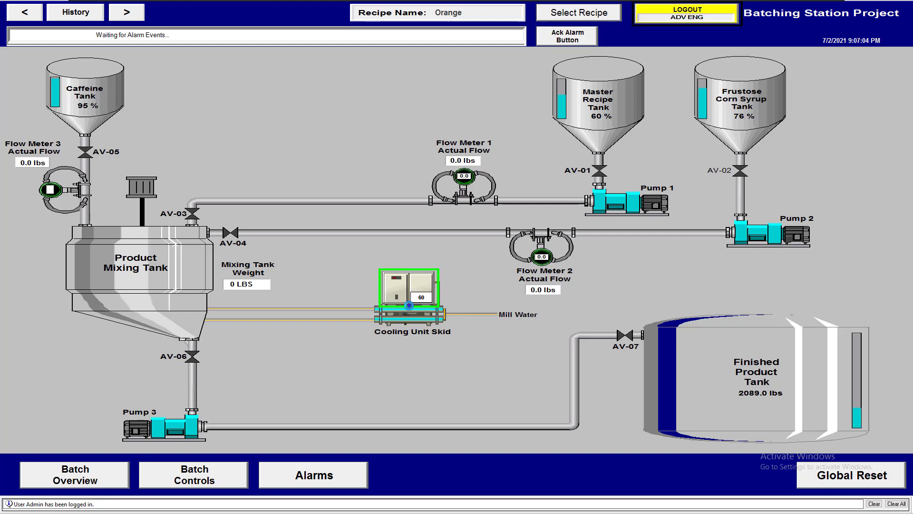
Open the TankCooling PIDE faceplate from the skid and check its configuration window
left_click(423, 285)
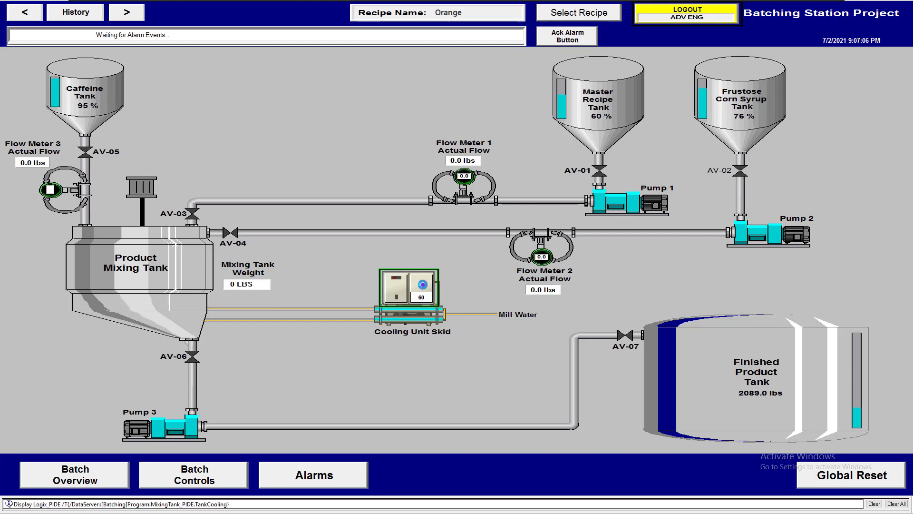
left_click_drag(76, 65, 522, 108)
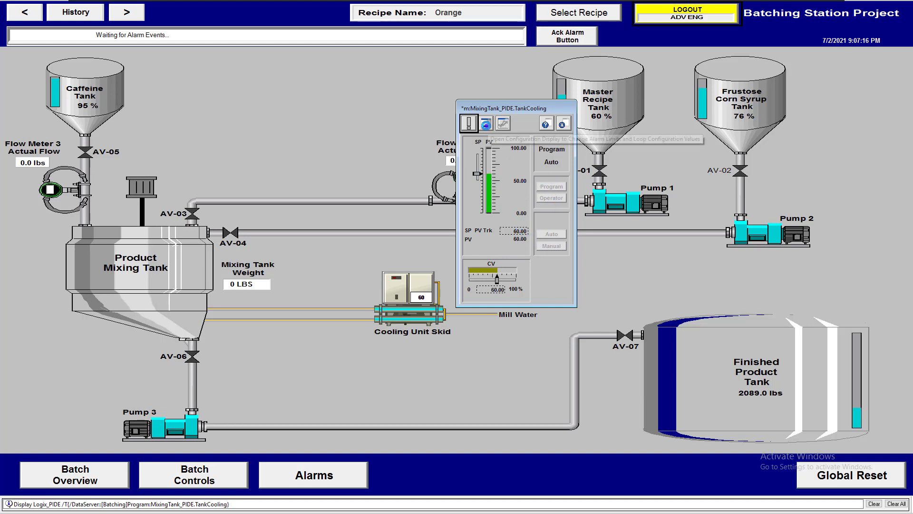
left_click(486, 124)
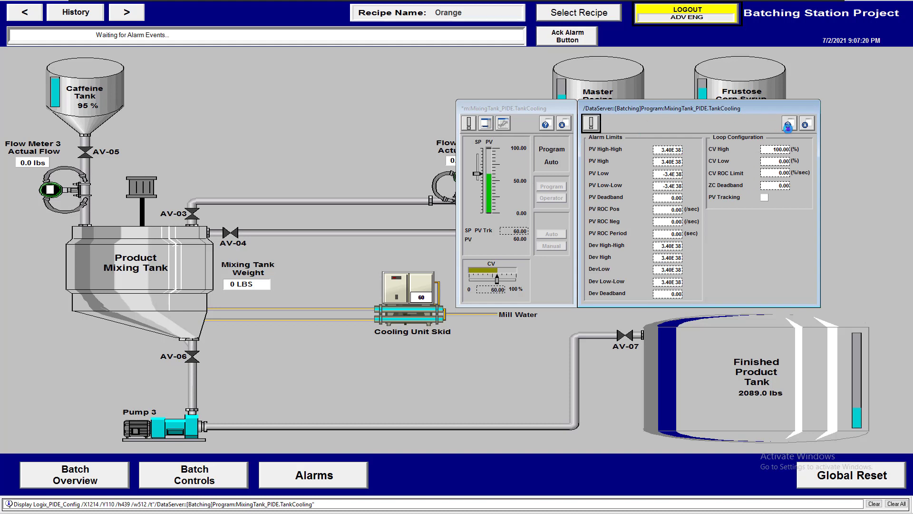
left_click(806, 125)
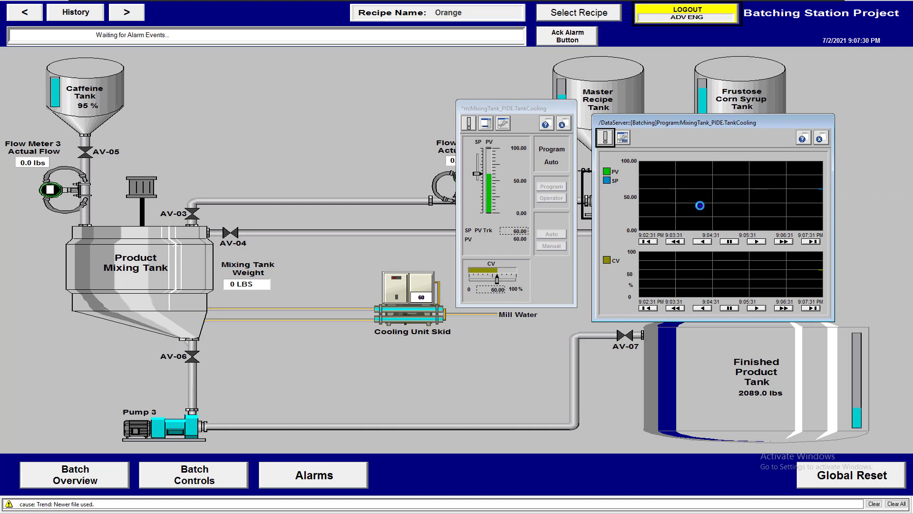
Review the PIDE tuning panel alongside the trend, then close both windows
left_click(623, 138)
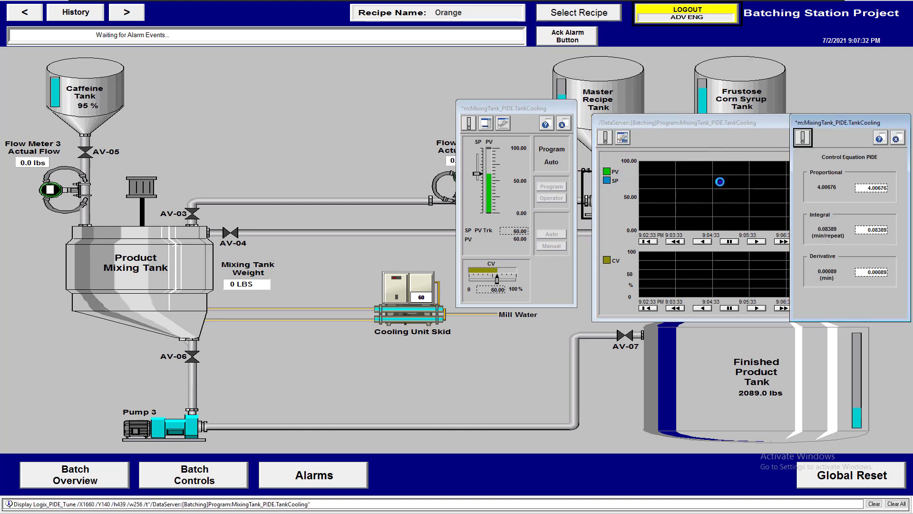
left_click_drag(829, 119, 654, 120)
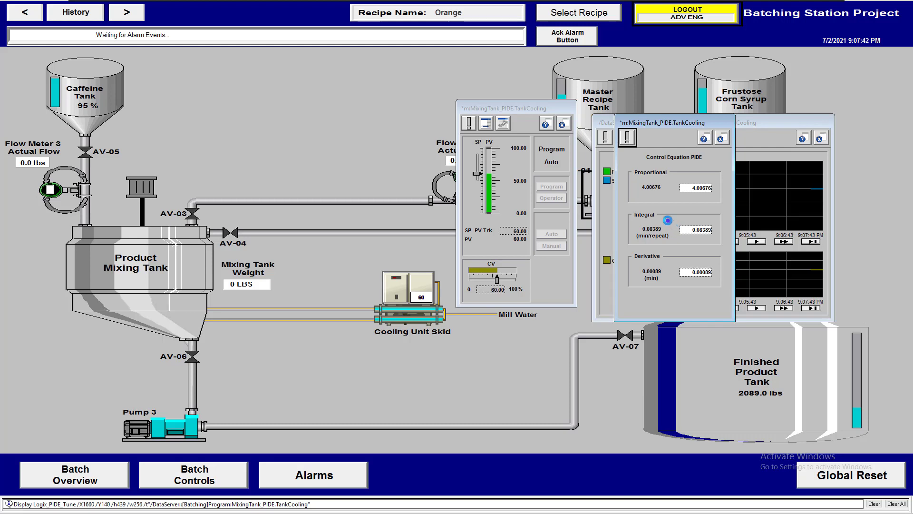
left_click(721, 138)
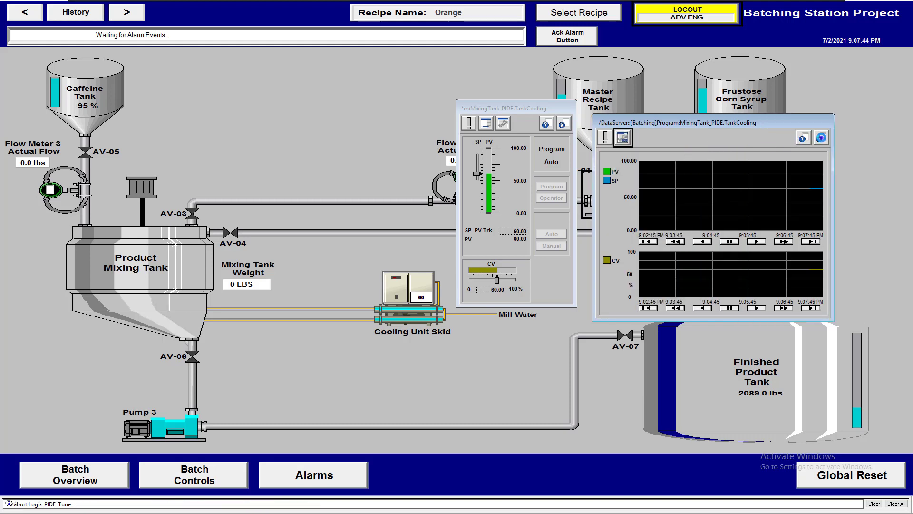
left_click(821, 138)
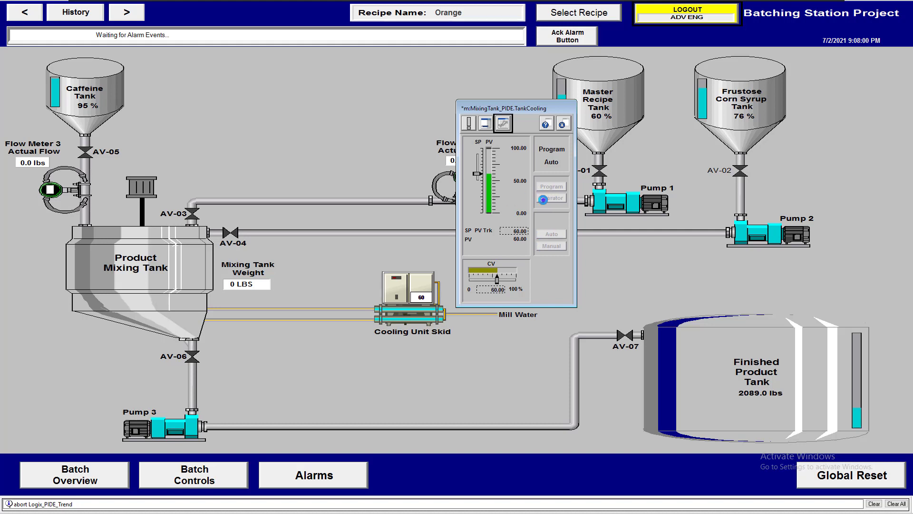
Reopen the TankCooling trend and tuning displays, close them, and close the faceplate
left_click(503, 124)
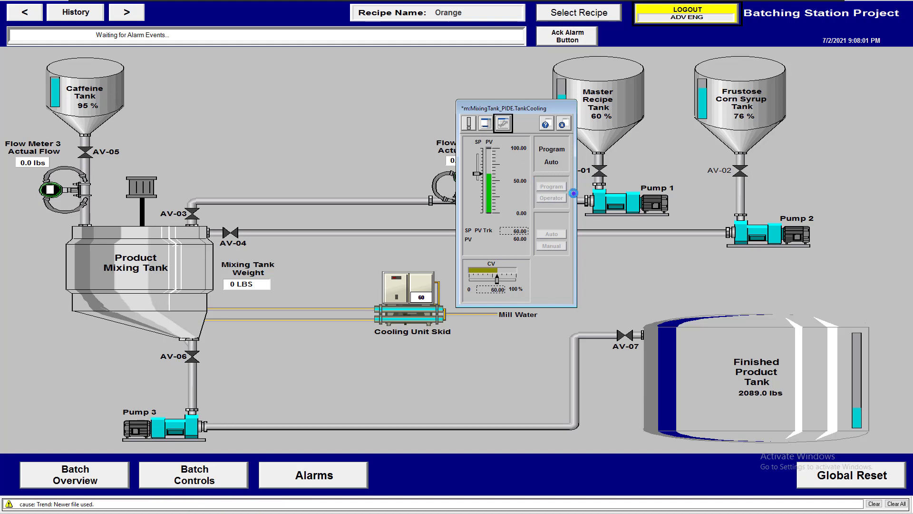
left_click(636, 150)
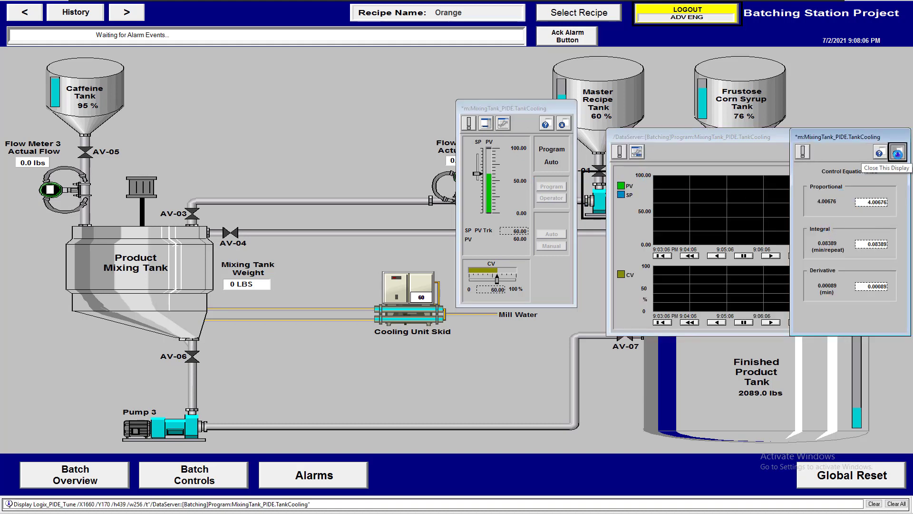
left_click(897, 154)
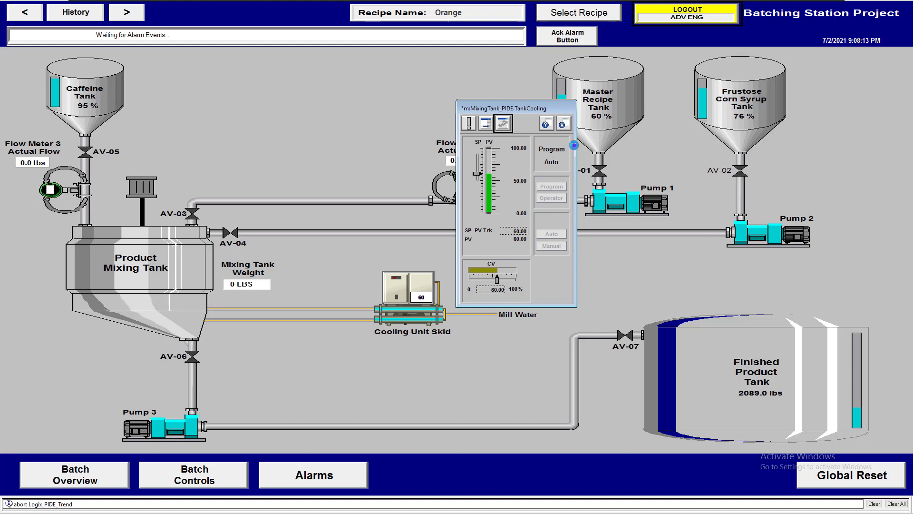
left_click(561, 123)
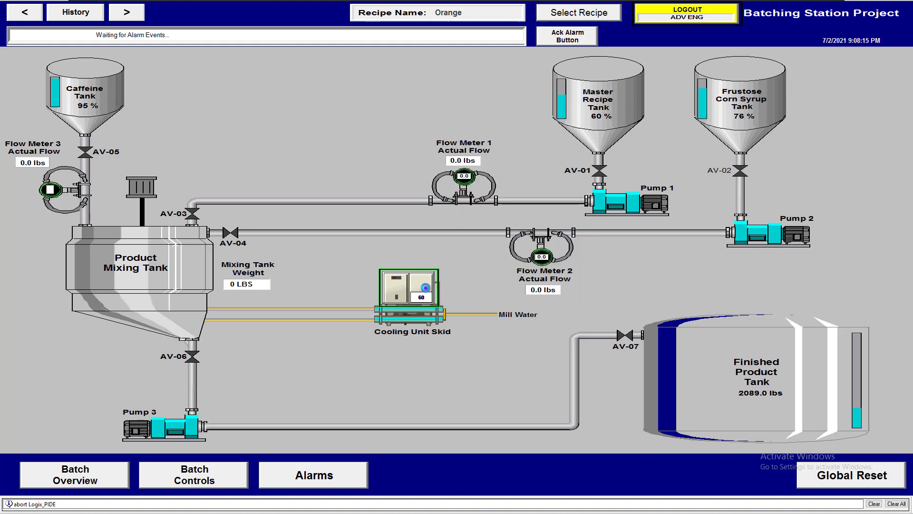
Open the skid's Cooling System Setpoint keypad, showing 60 Degrees within the 50–80 range
left_click(423, 299)
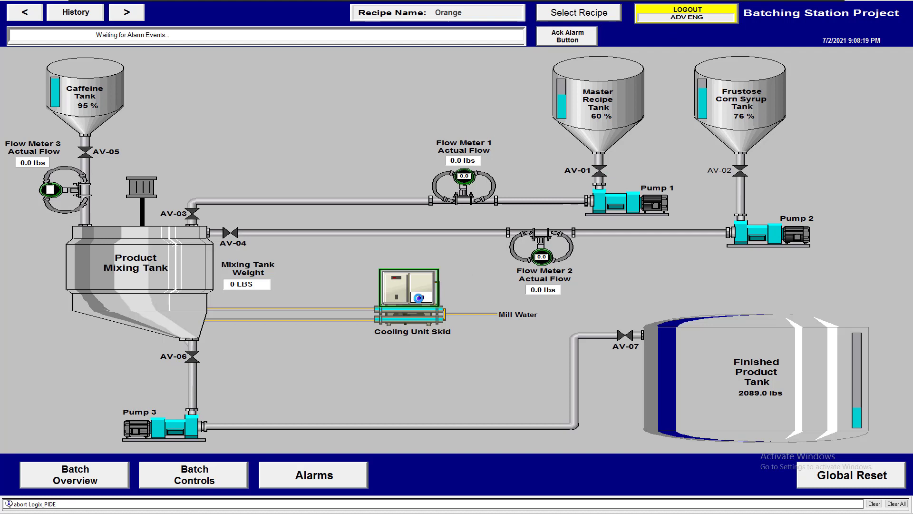
left_click(418, 298)
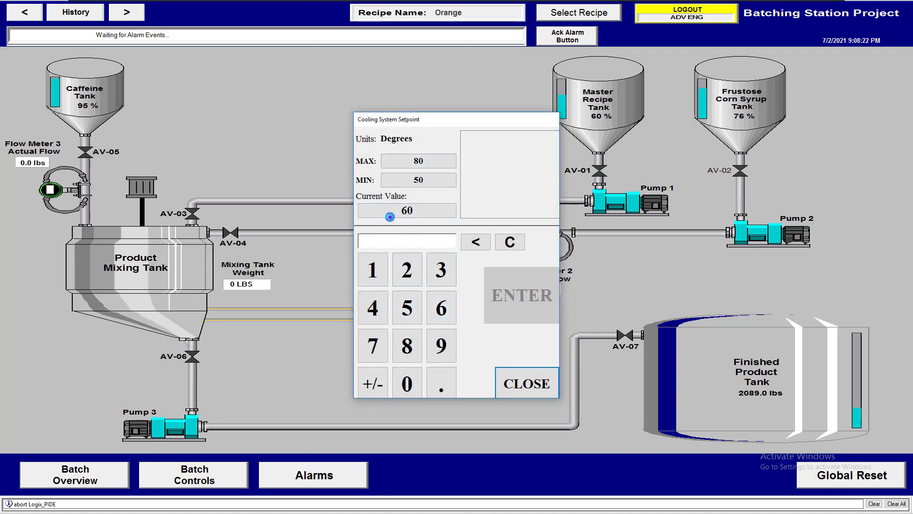
left_click(525, 381)
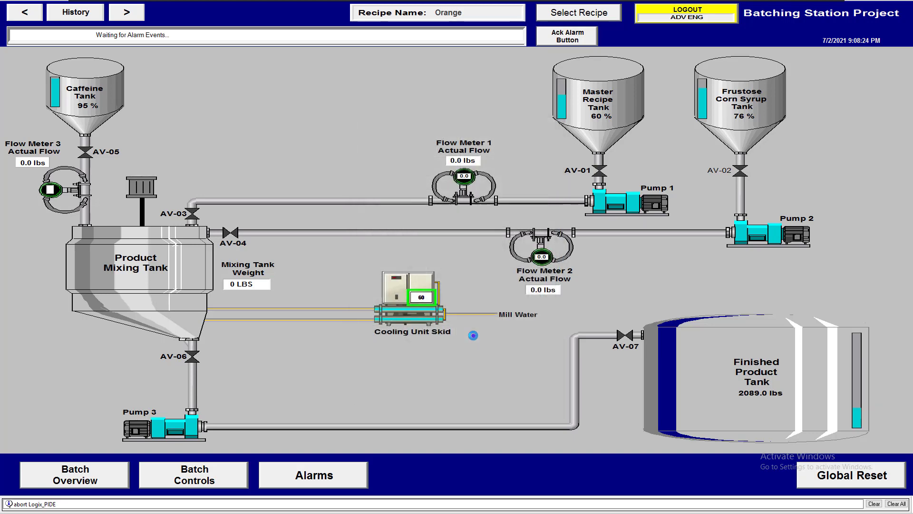
left_click(418, 298)
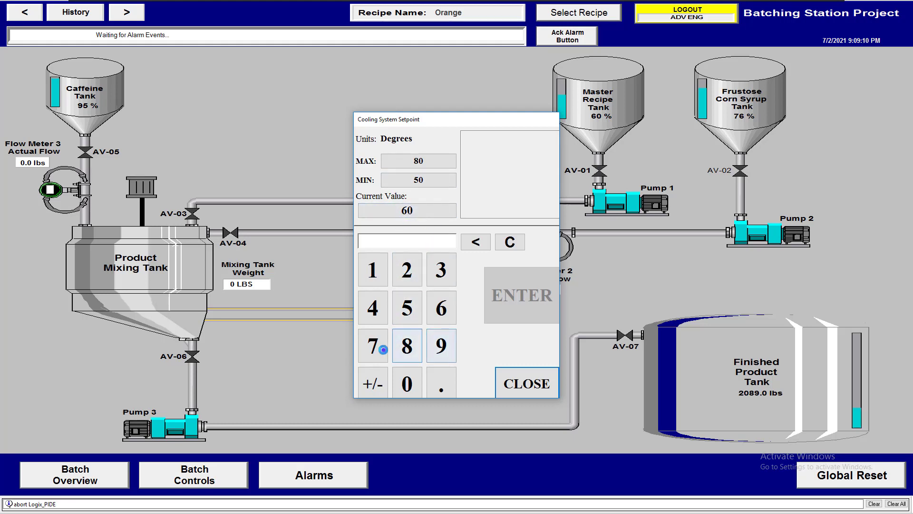
Submit 100 on the setpoint keypad to test the limit and dismiss the over-maximum error
left_click(375, 275)
left_click(407, 384)
left_click(408, 384)
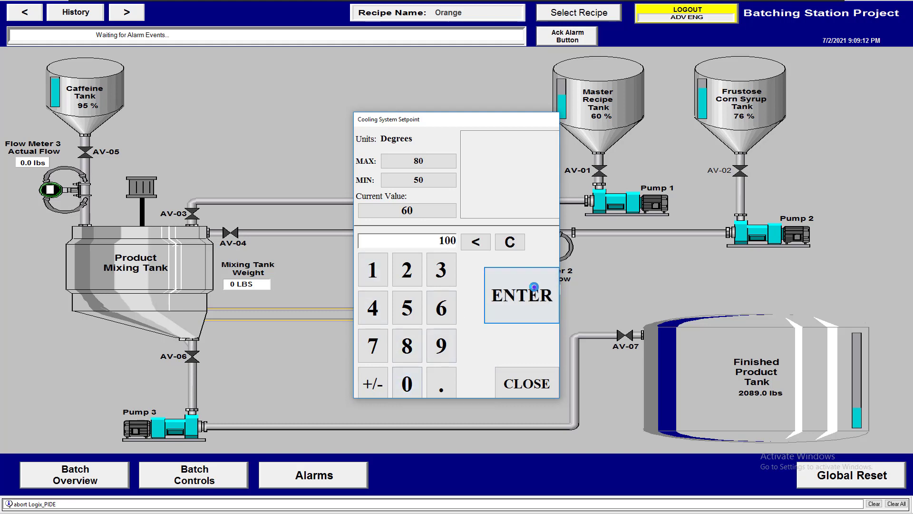
left_click(486, 310)
left_click(470, 282)
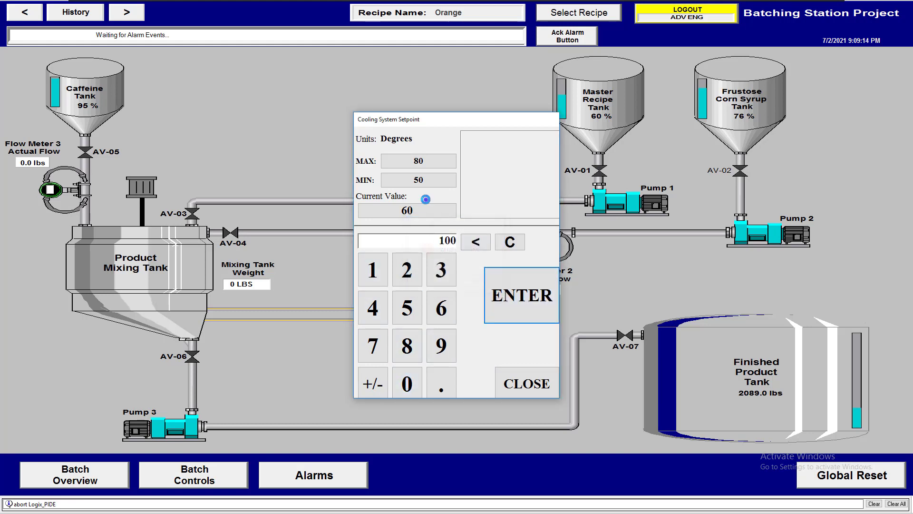
Try the MAX (80) and MIN (50) fill buttons, key 60, then clear the entry
left_click(404, 158)
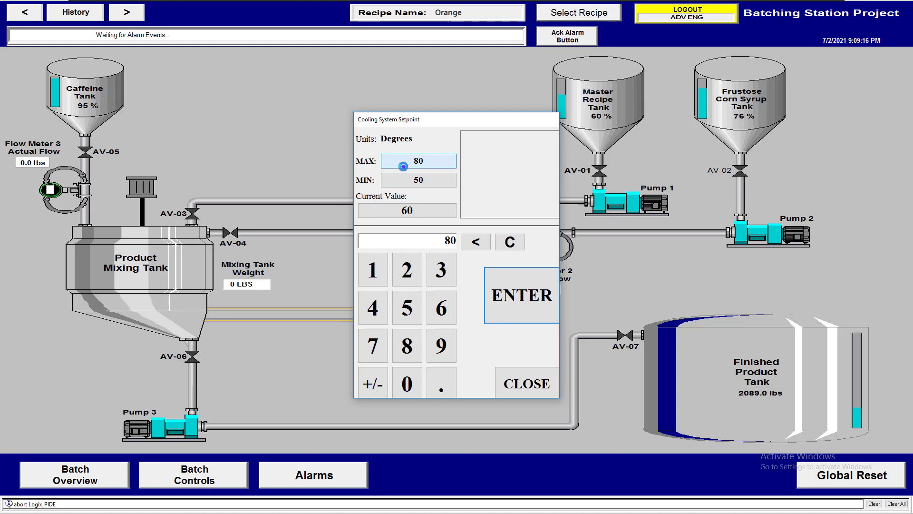
left_click(414, 180)
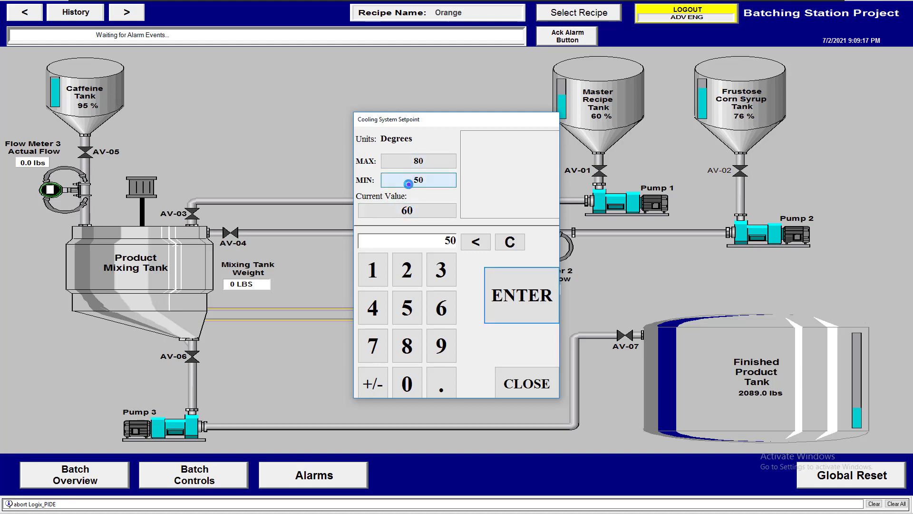
left_click(441, 307)
left_click(410, 382)
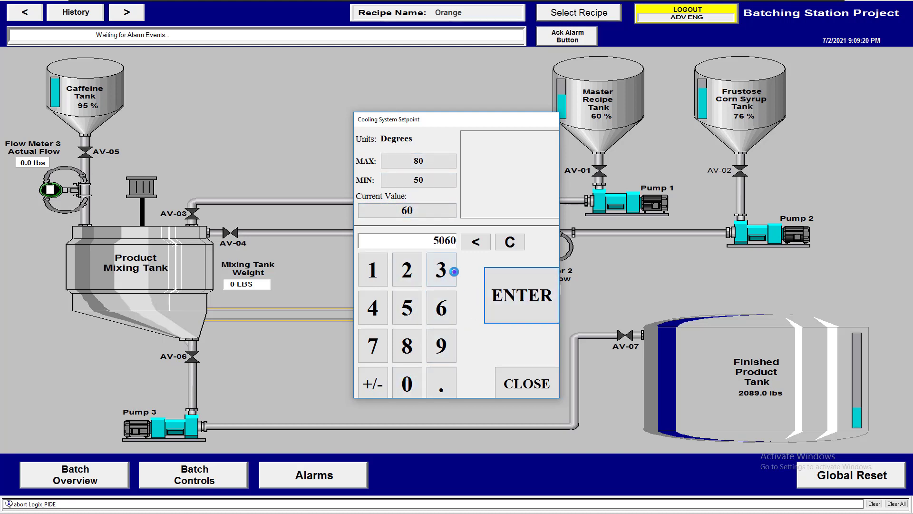
left_click(509, 241)
Submit 60, then 70 as the cooling setpoint, and switch to Logix Designer
left_click(441, 308)
left_click(406, 383)
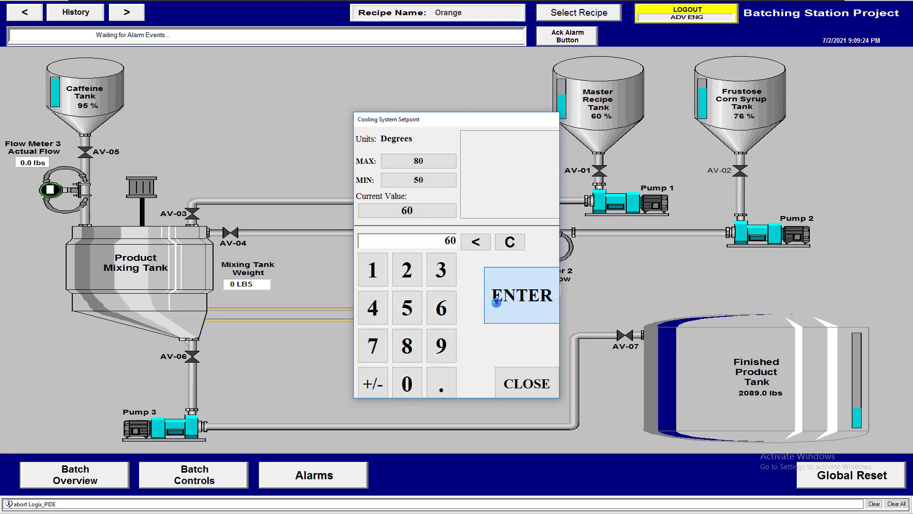
left_click(506, 319)
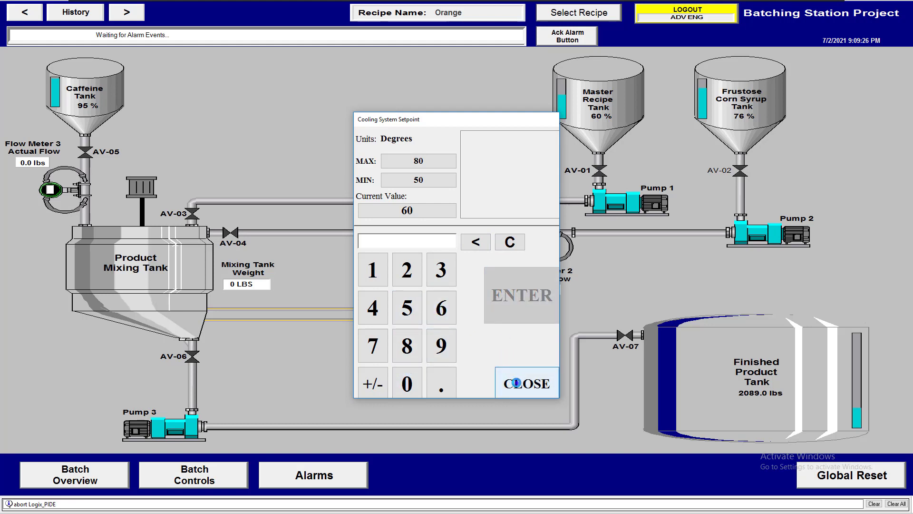
left_click(373, 343)
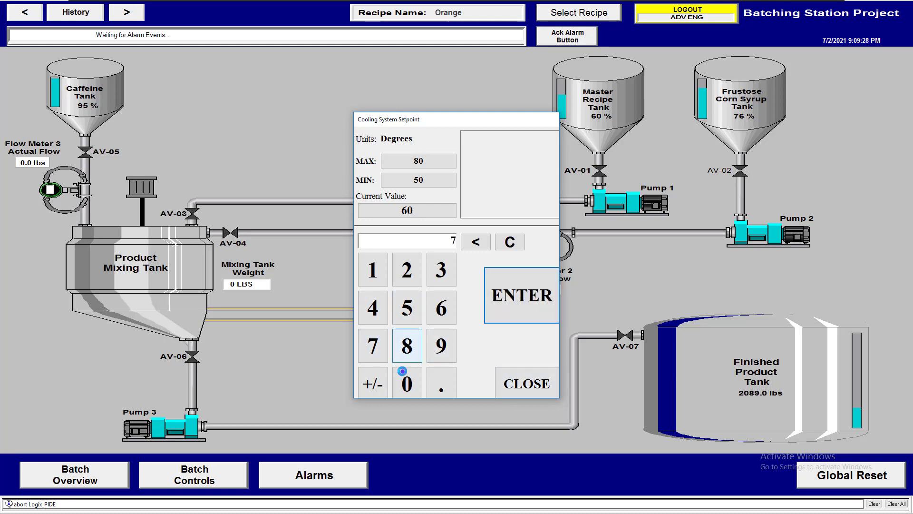
left_click(407, 383)
left_click(487, 322)
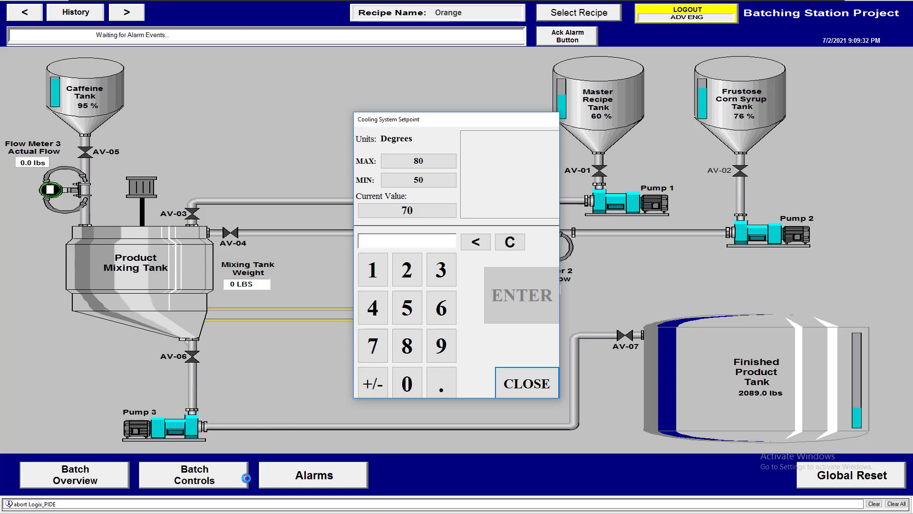
key("super")
left_click(150, 504)
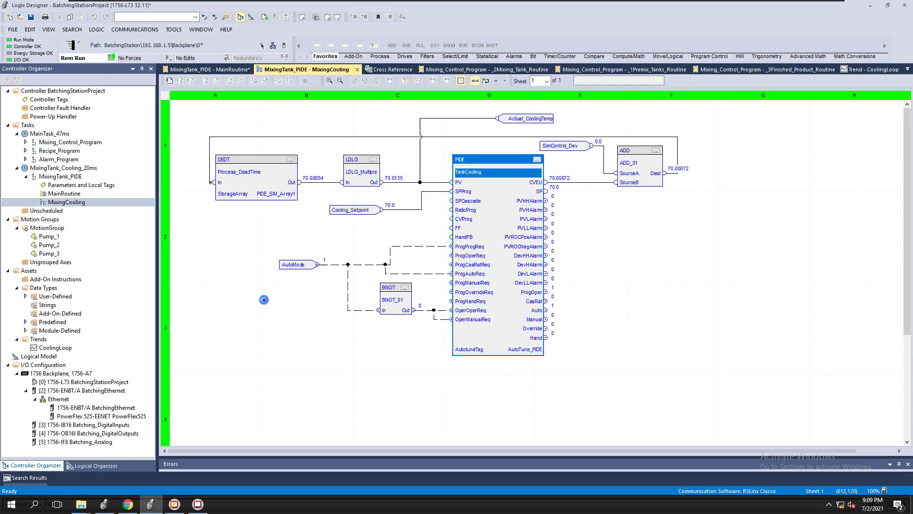
Open the CoolingLoop trend to see the setpoint step to 70
key("super")
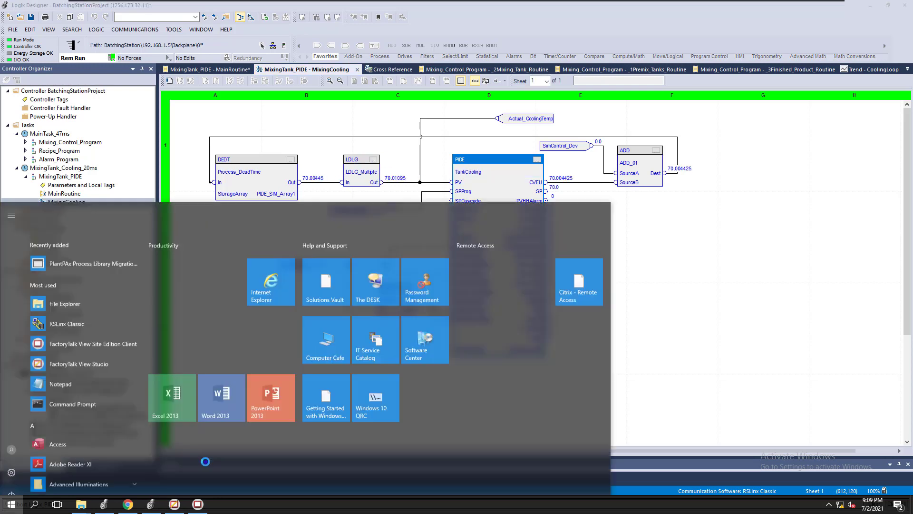
key("super")
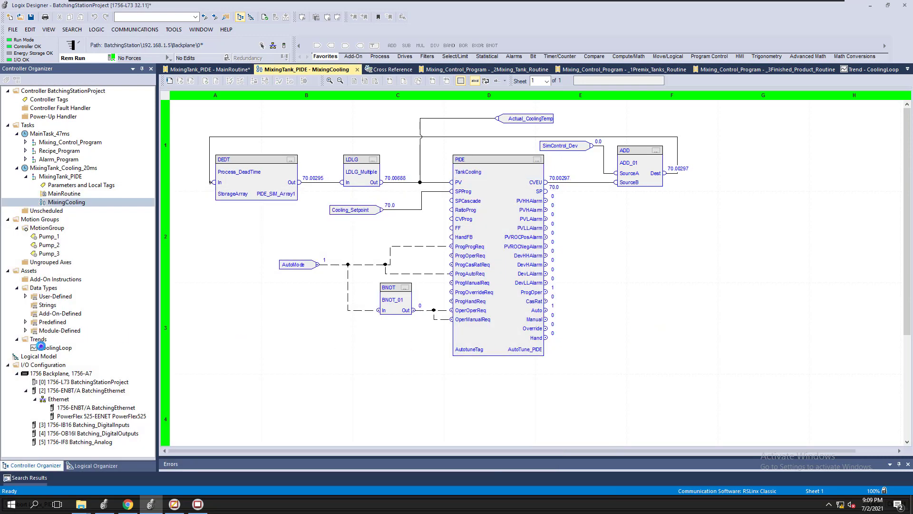
double_click(49, 348)
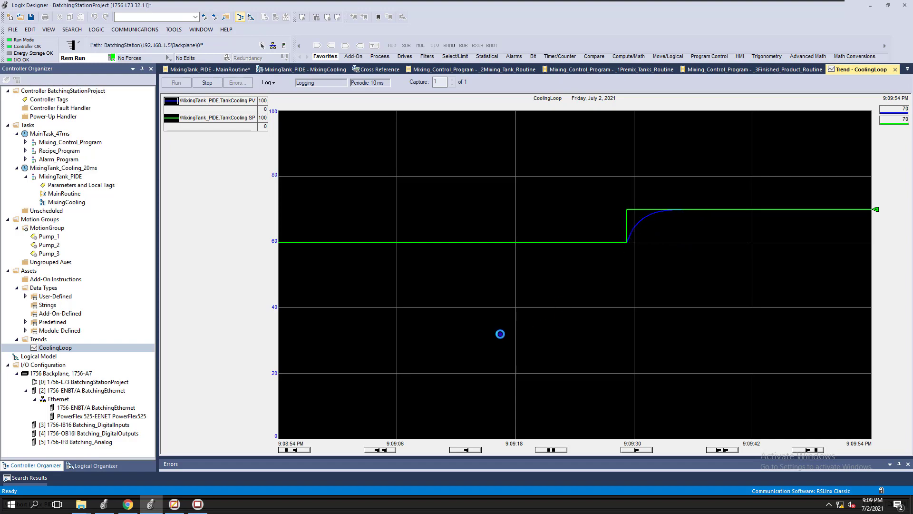
Restore the cooling setpoint to 60 on the HMI keypad
left_click(198, 504)
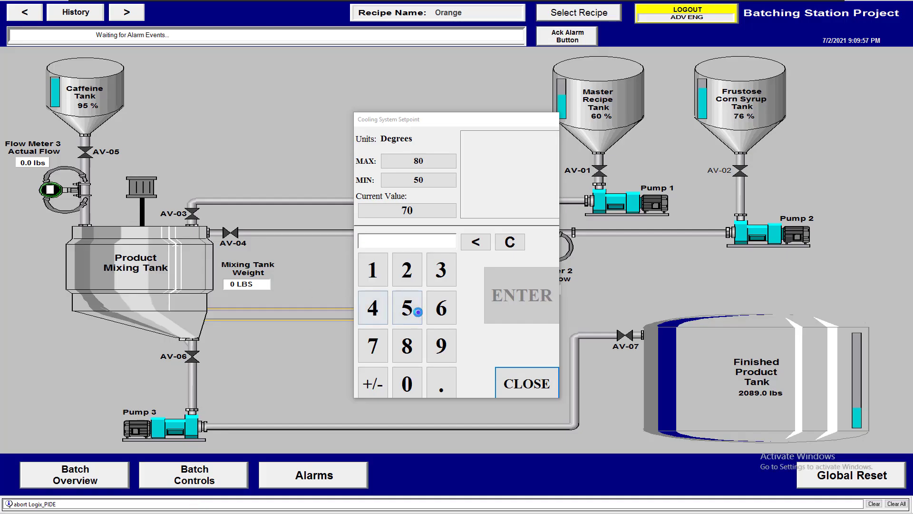
left_click(430, 319)
left_click(407, 382)
left_click(501, 304)
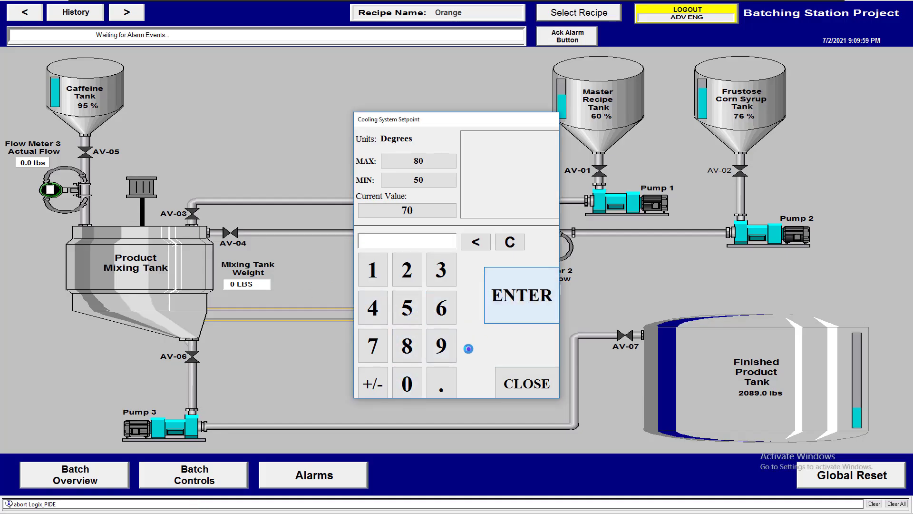
key("super")
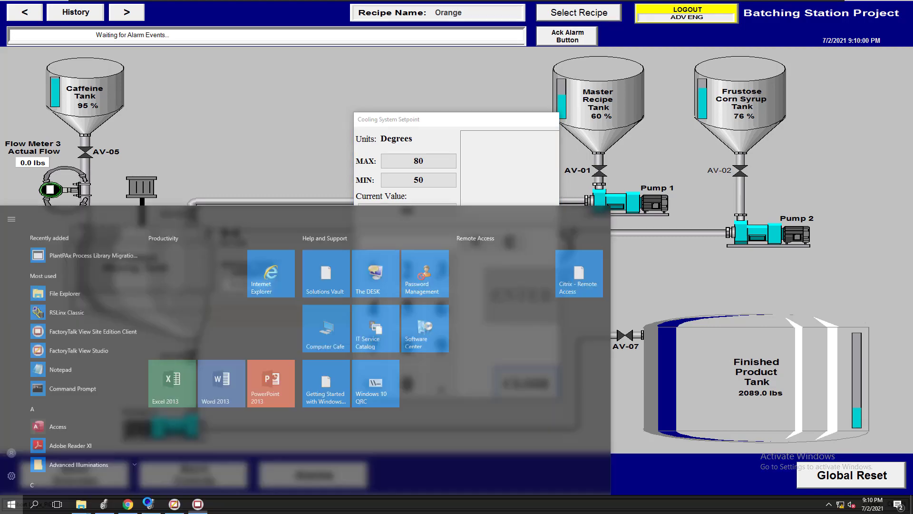
Watch the CoolingLoop trend until SP and PV settle back at 60
left_click(150, 504)
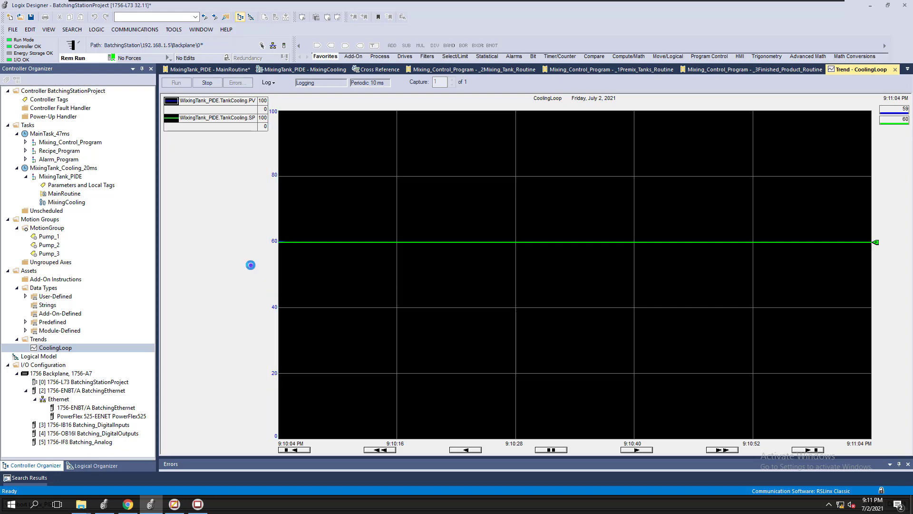
Close the Cooling System Setpoint keypad in the SE Client
left_click(199, 503)
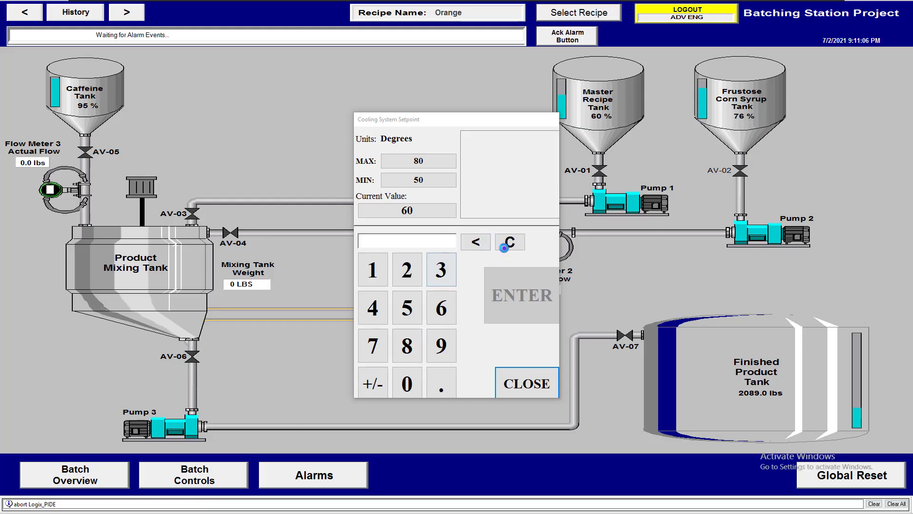
left_click(508, 379)
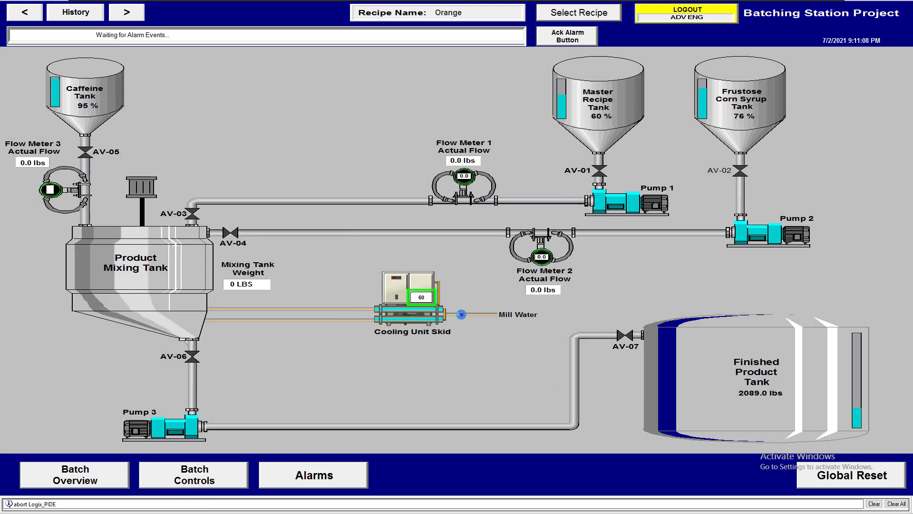